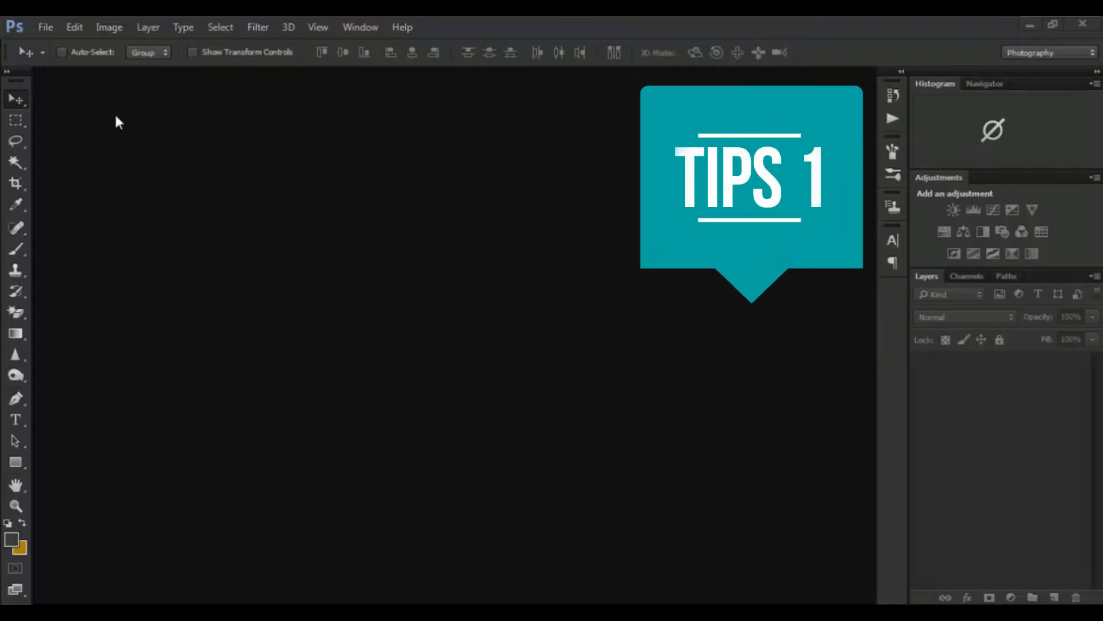
Open the image gal-gadot-blue-dress-actress-smooth-skin-celebrity-girls-9402.jpg from the New folder directory
click(45, 29)
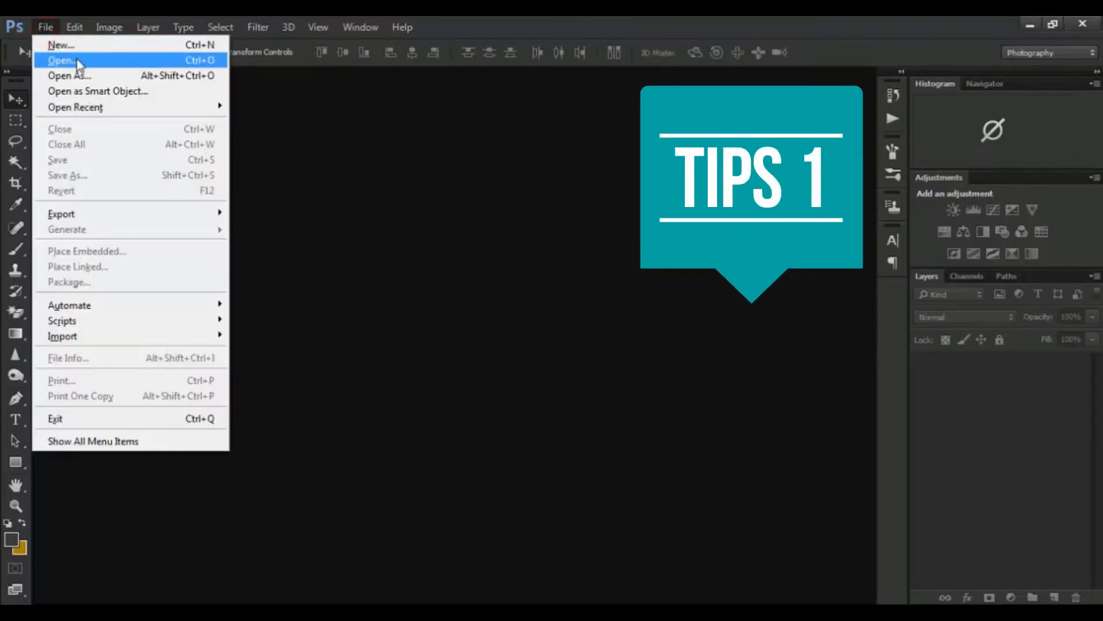
click(61, 60)
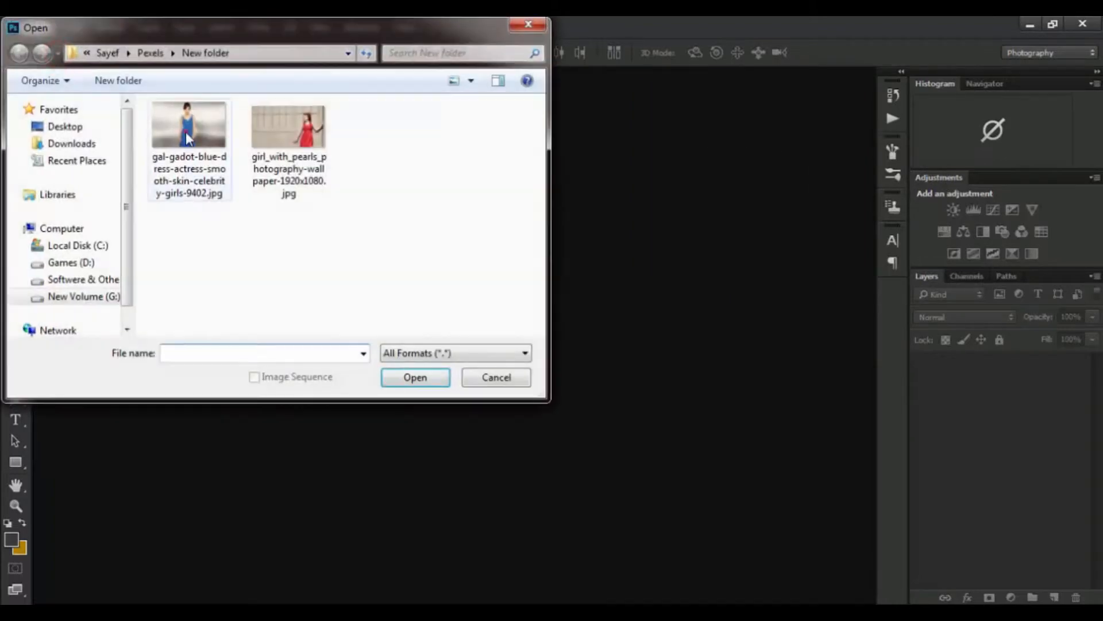
click(186, 138)
click(430, 377)
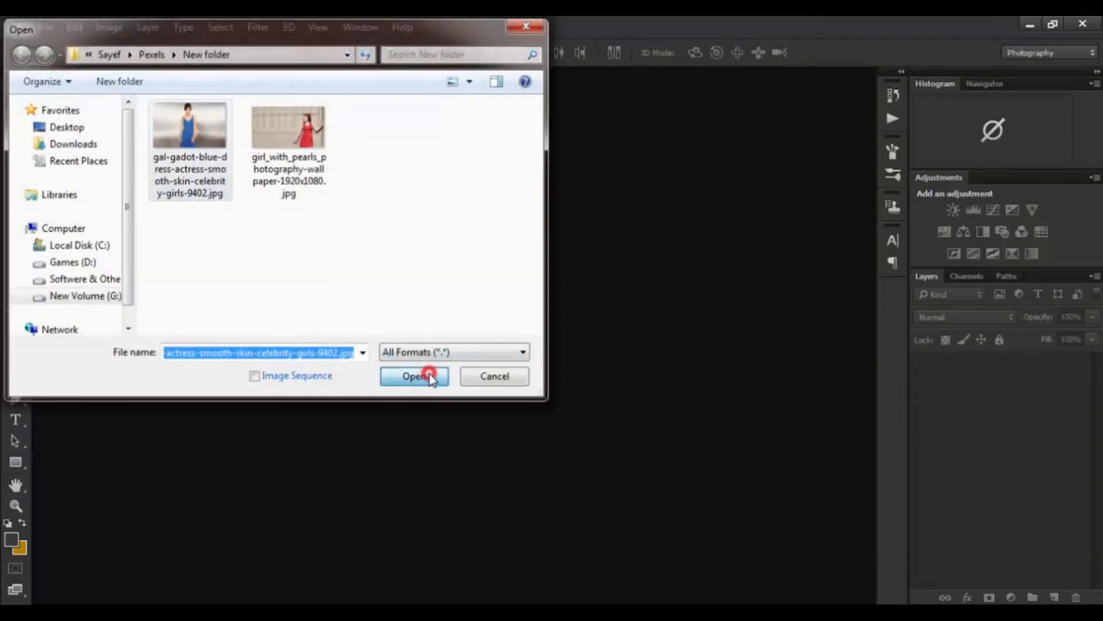
mouse_move(451, 84)
mouse_down()
mouse_move(474, 82)
mouse_move(463, 74)
mouse_up()
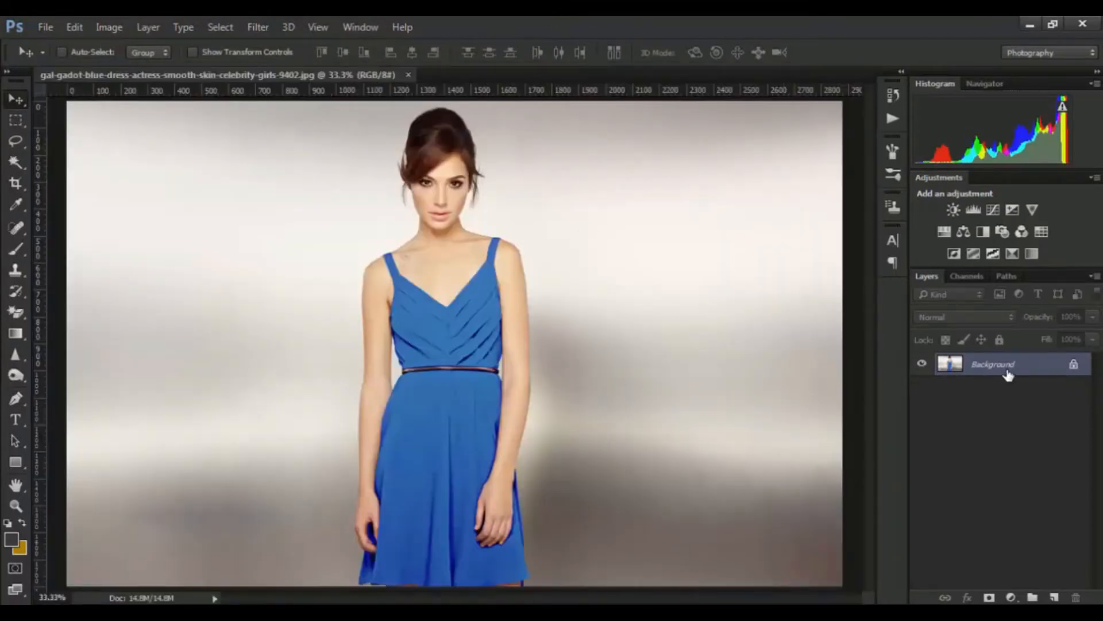
Duplicate the Background layer and add a Hue/Saturation adjustment layer above the copy
drag(1009, 375, 1054, 596)
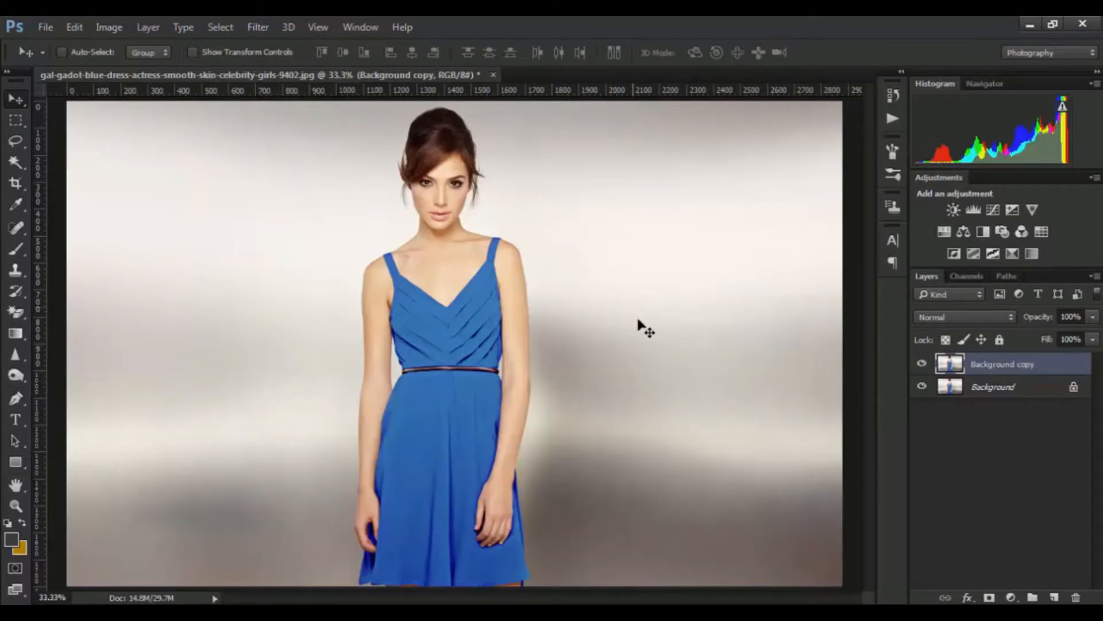
click(994, 385)
click(997, 367)
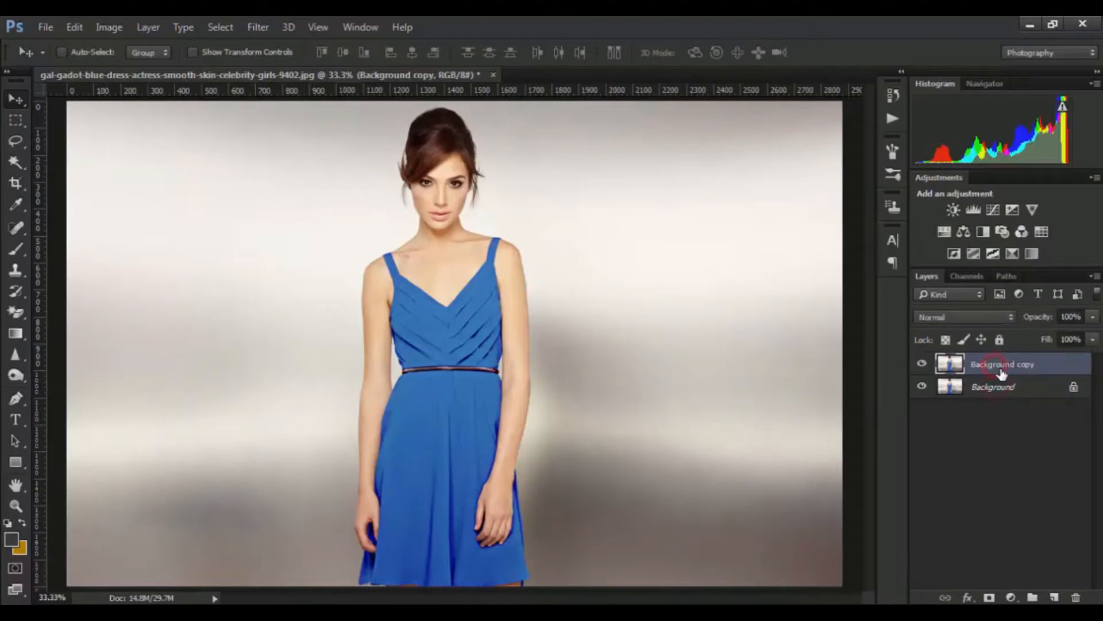
click(1013, 597)
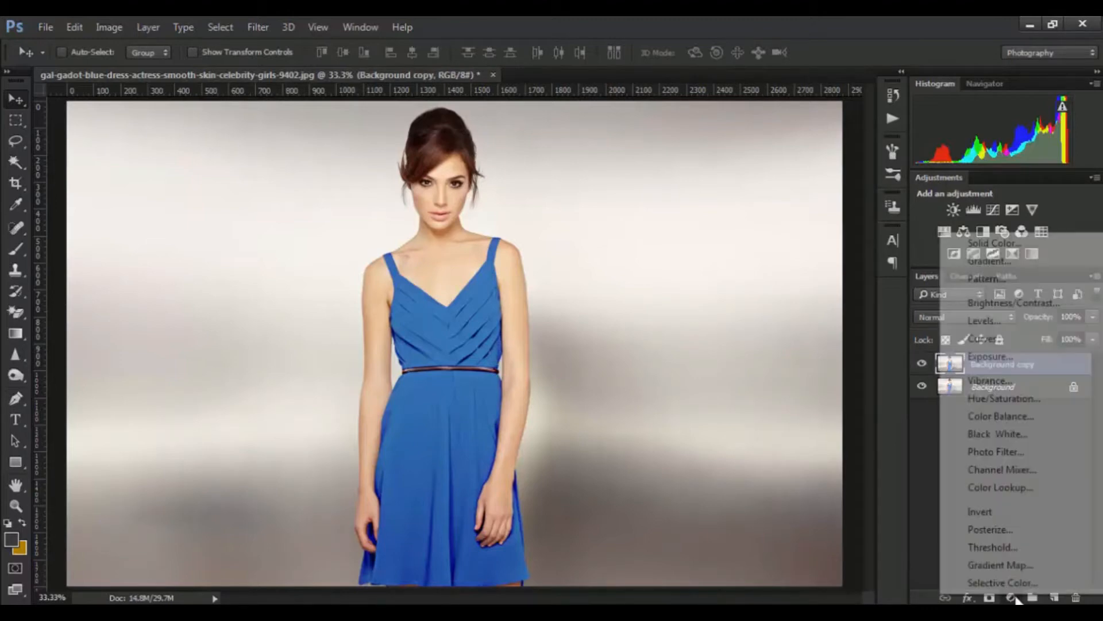
click(1004, 401)
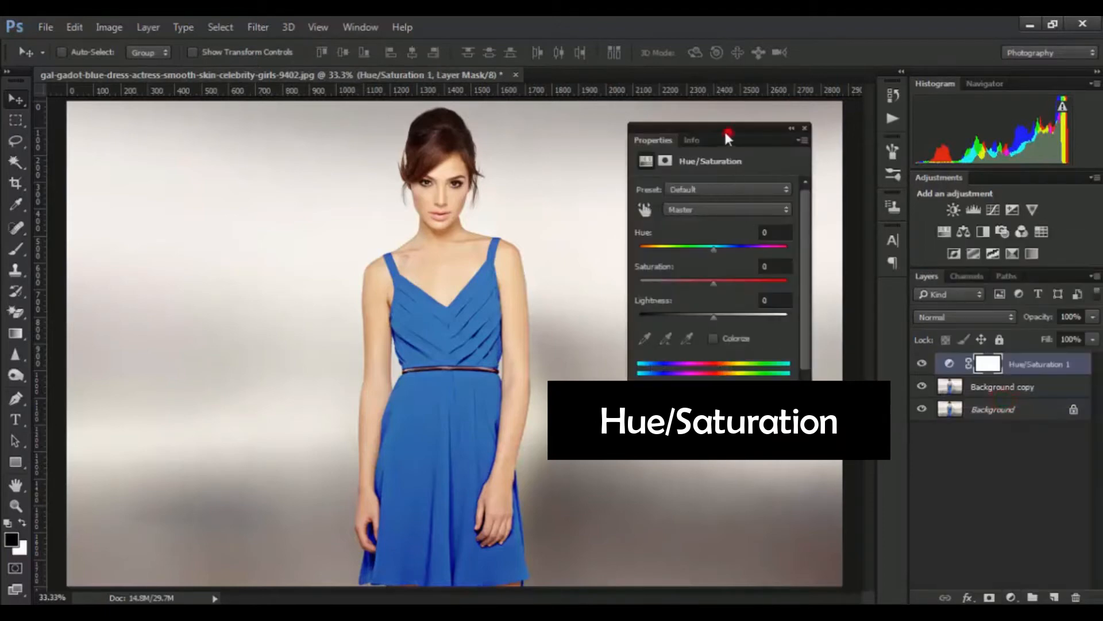
Adjust the Blues range to Hue +20, Saturation +29 and Lightness -47, then close the adjustment's properties
click(716, 211)
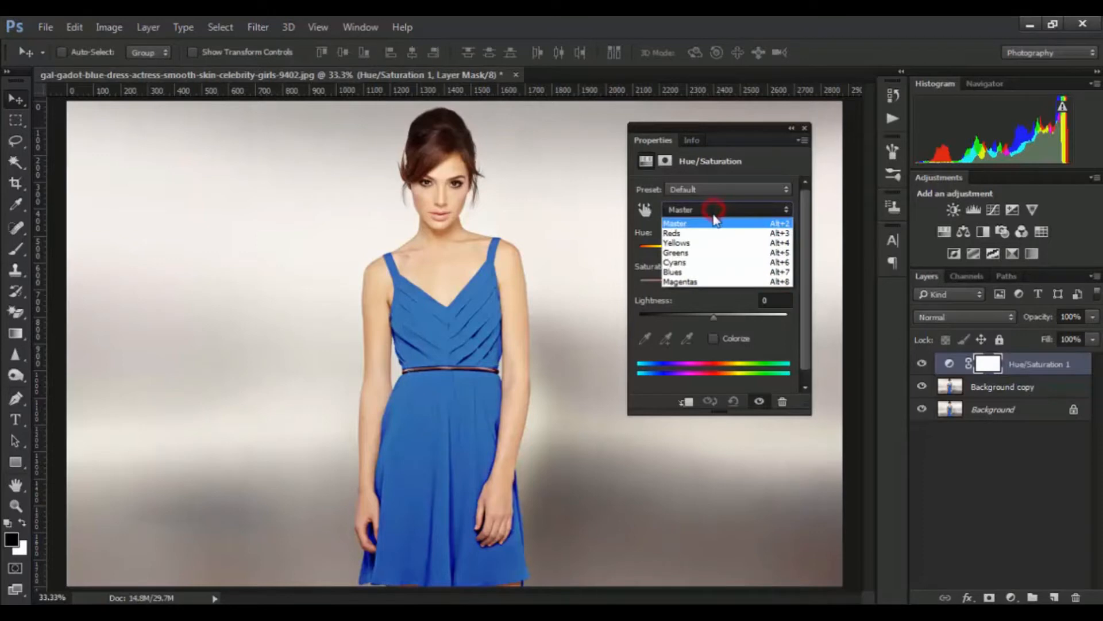
click(689, 273)
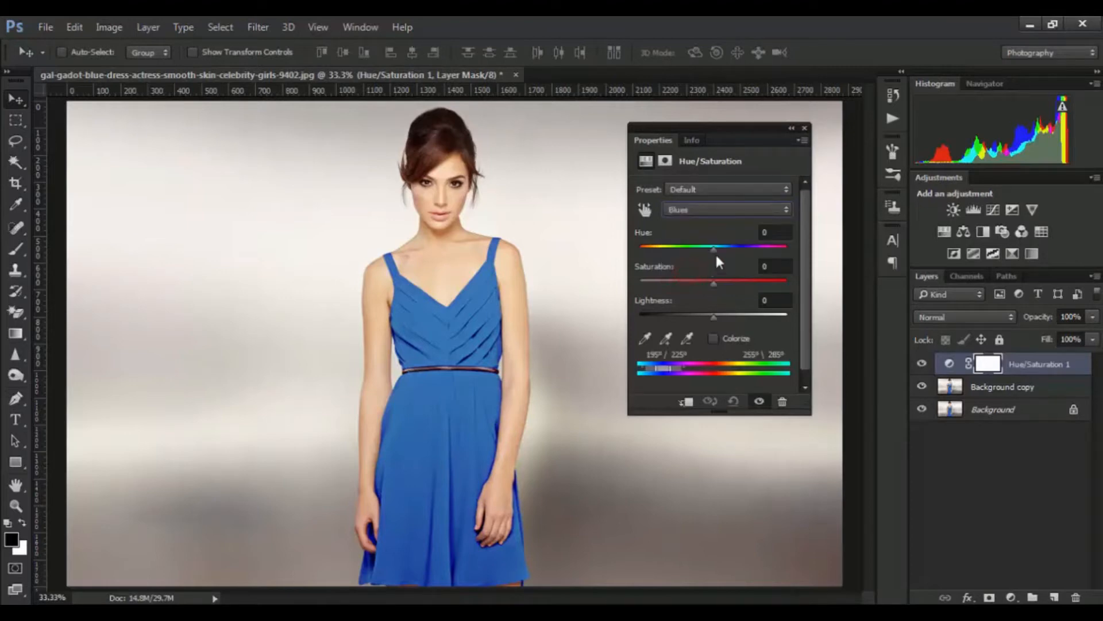
drag(712, 249, 741, 259)
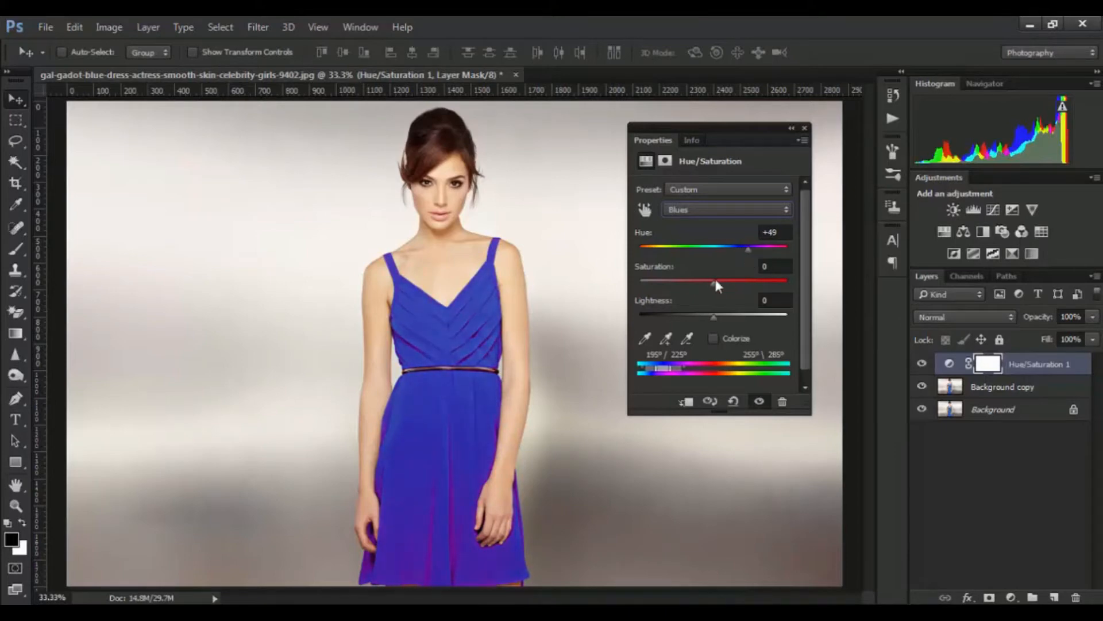
drag(713, 285, 727, 255)
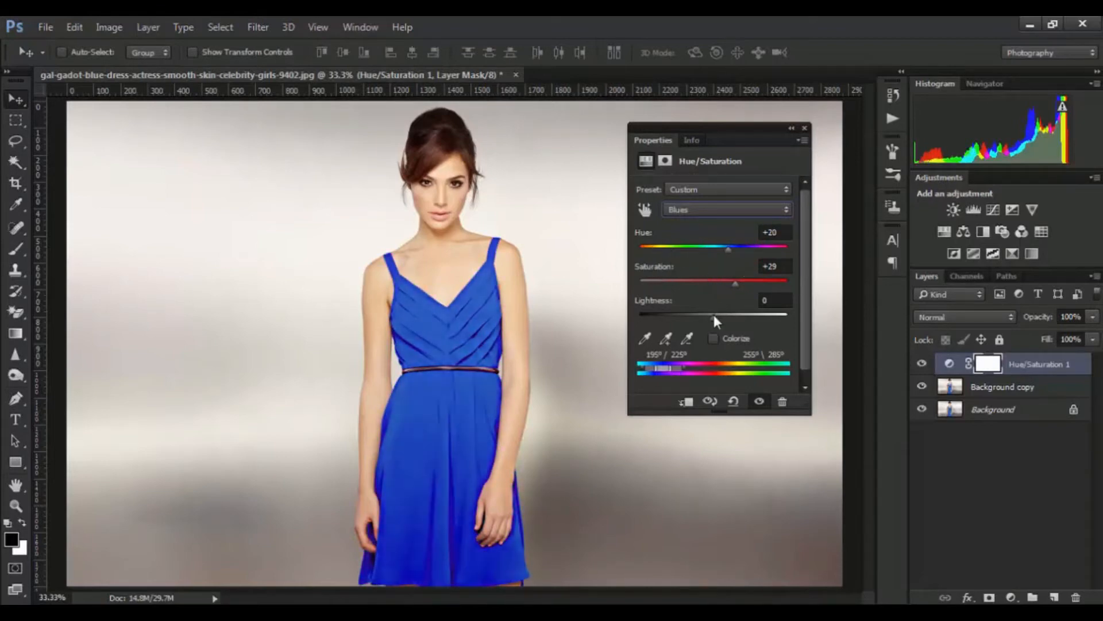
mouse_move(712, 312)
mouse_down()
mouse_move(691, 312)
mouse_move(733, 315)
mouse_move(692, 313)
mouse_up()
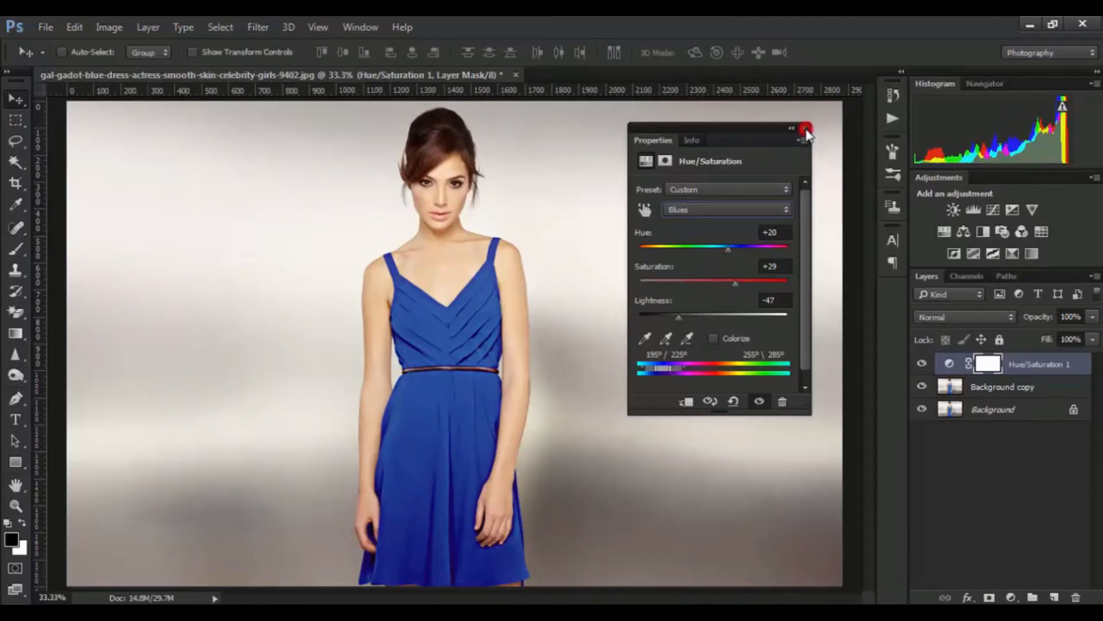
click(805, 128)
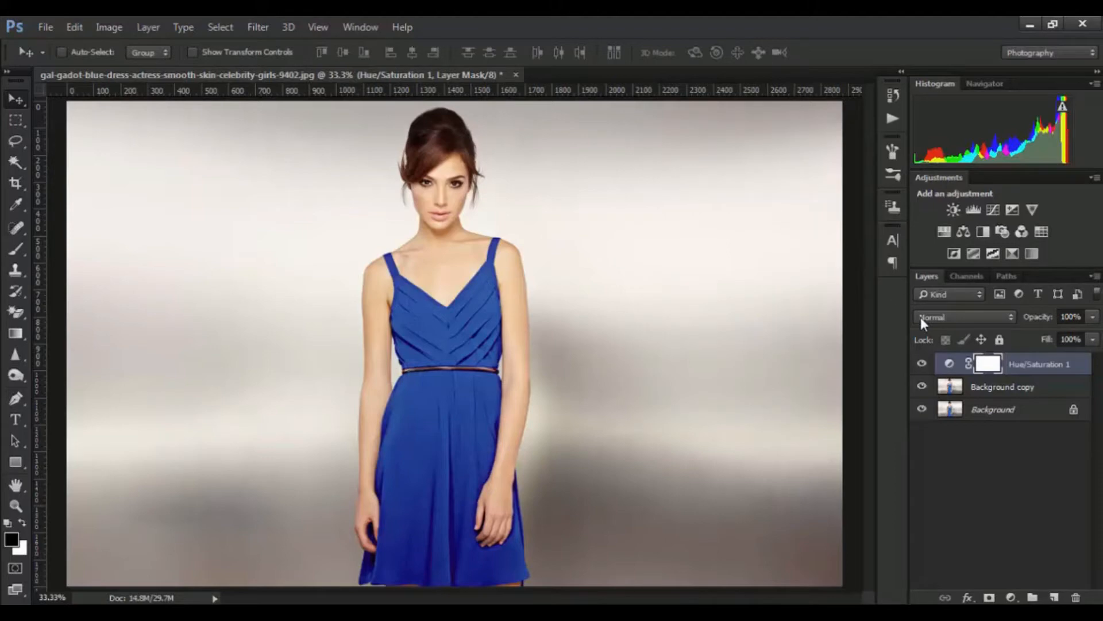
Compare the dress before and after the recolor by toggling the Hue/Saturation layer's visibility
click(922, 365)
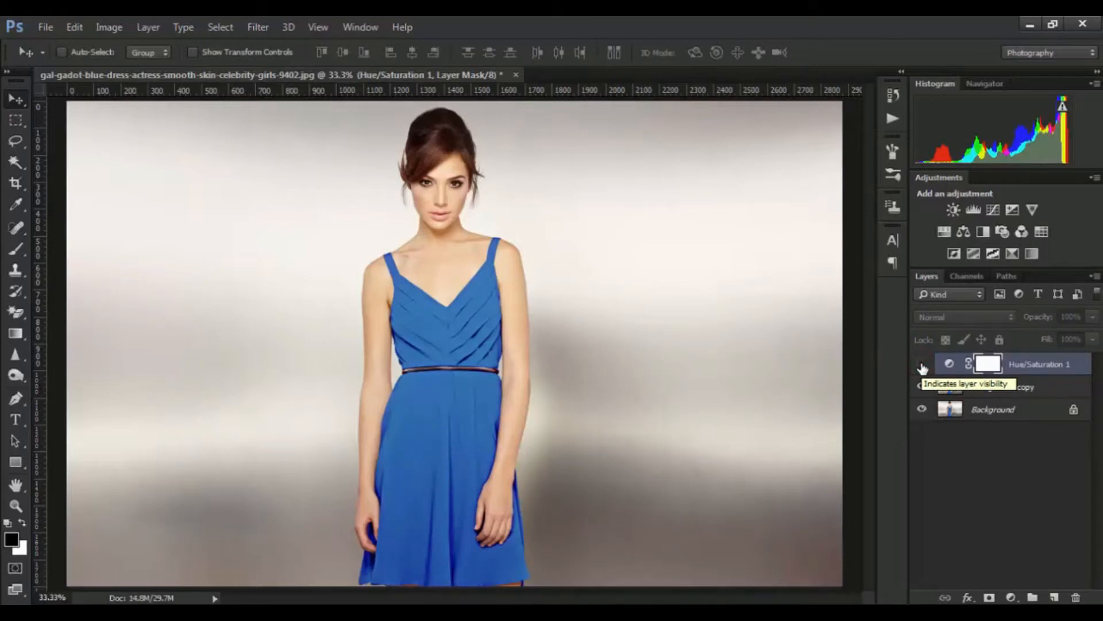
click(922, 365)
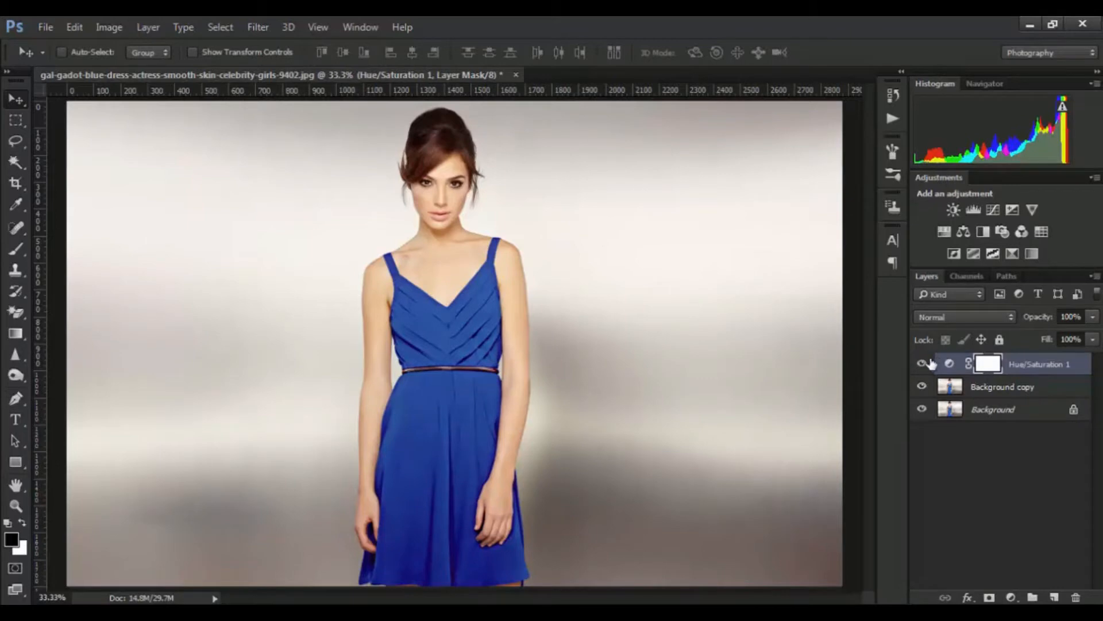
click(922, 363)
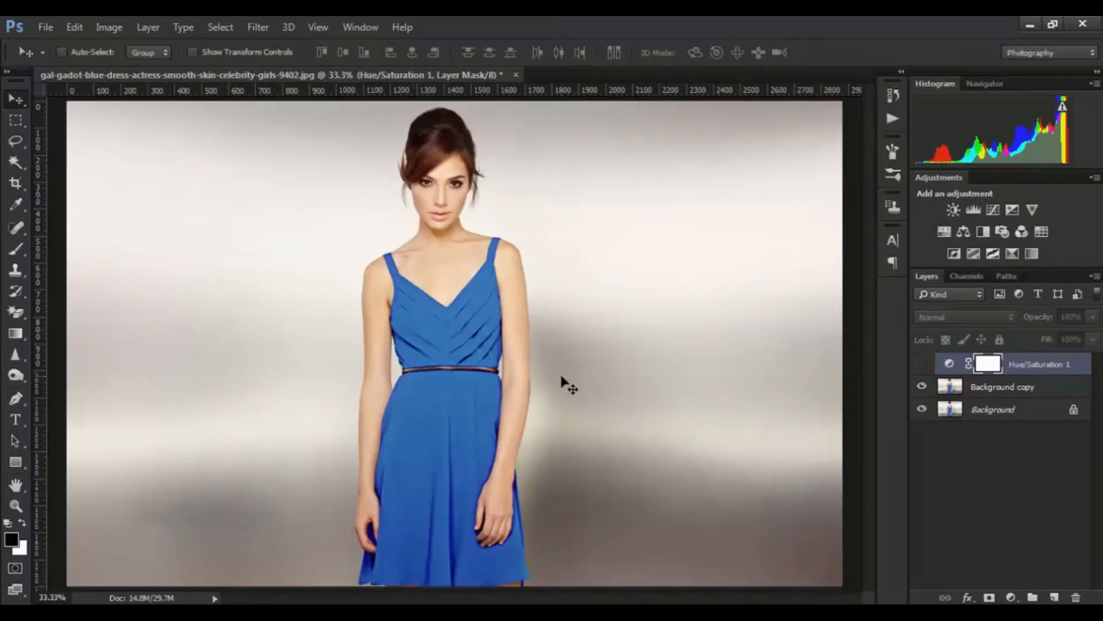
click(922, 364)
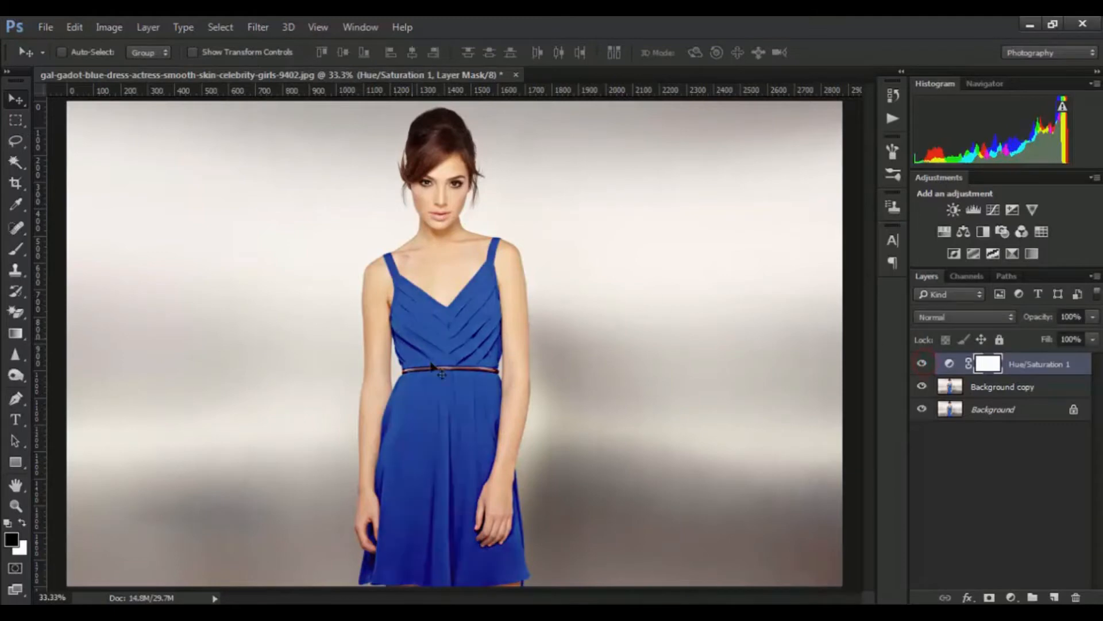
Merge the Hue/Saturation adjustment layer with the Background copy layer
ctrl+click(1001, 389)
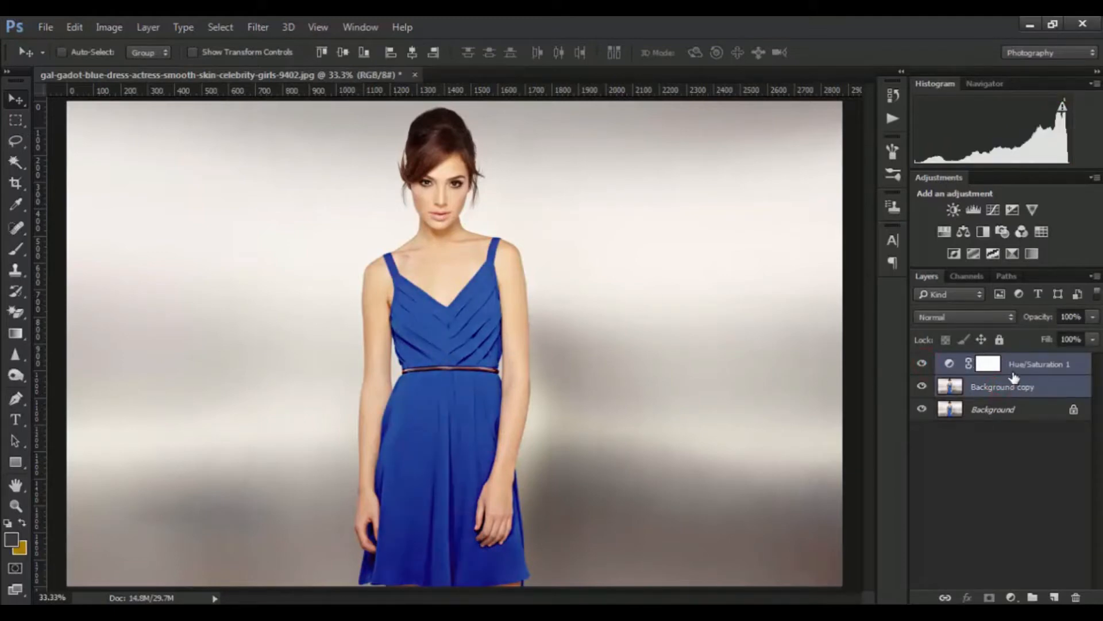
right_click(1016, 374)
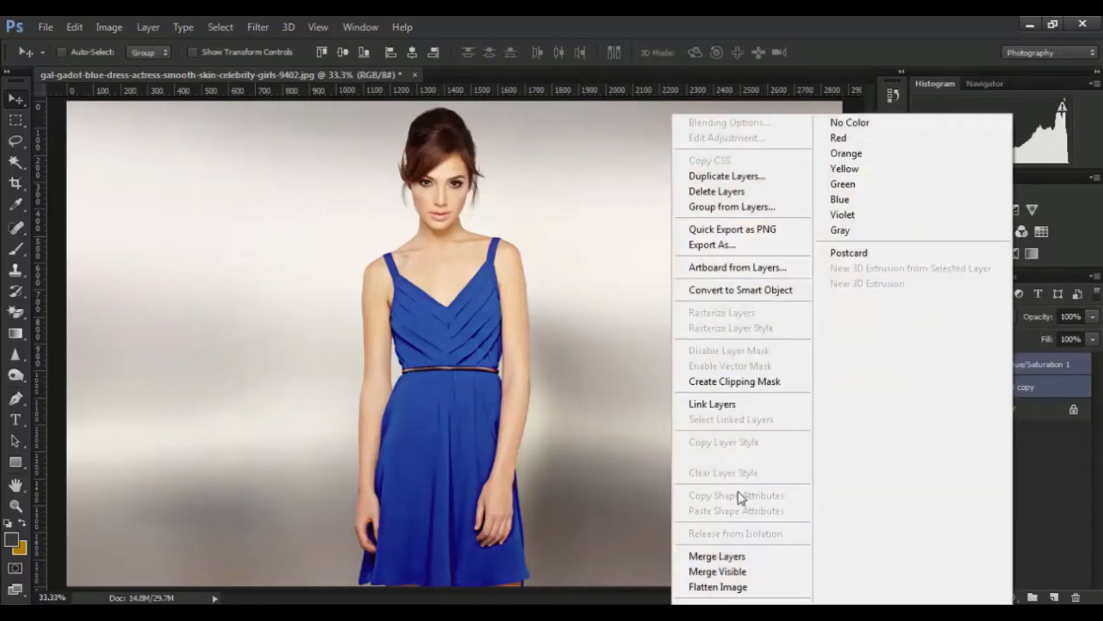
click(740, 556)
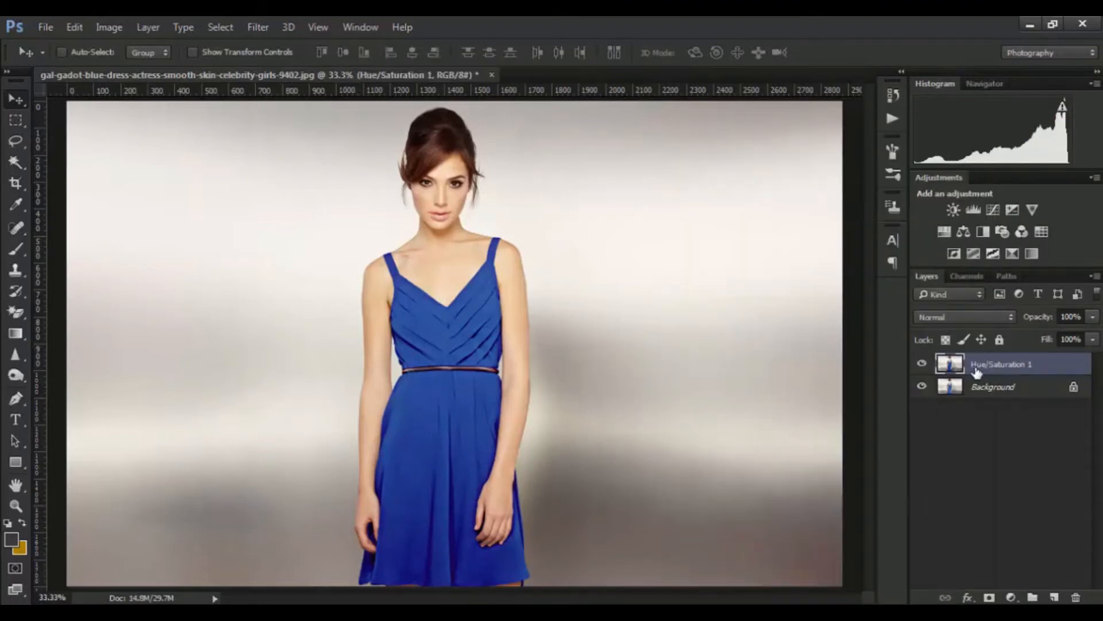
Hide the merged recolored layer and place a fresh duplicate of the Background layer above it
click(993, 386)
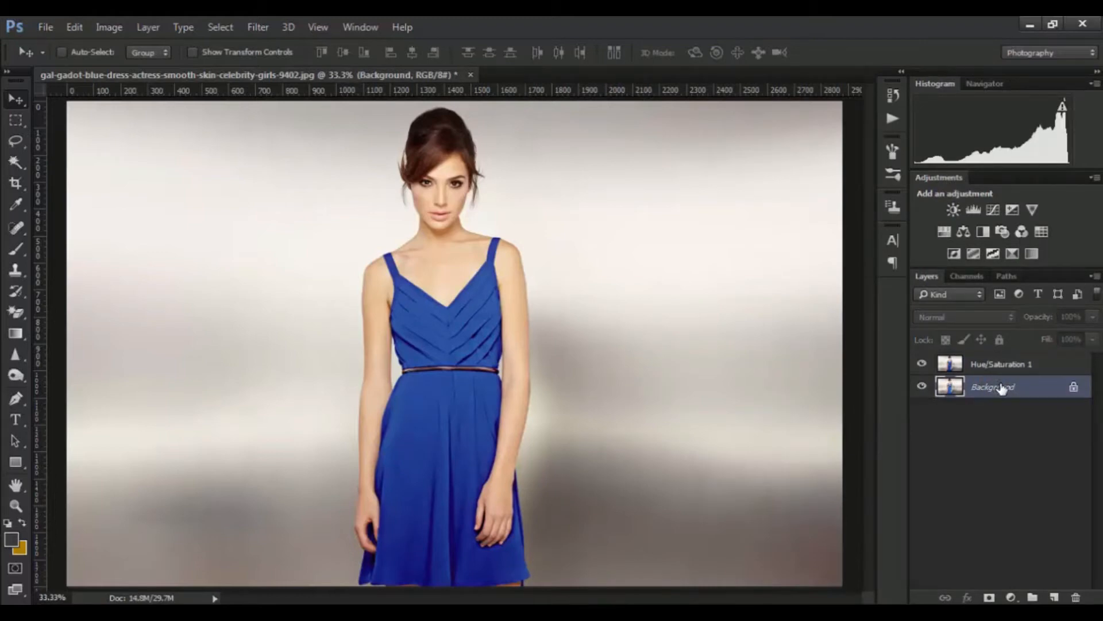
click(921, 364)
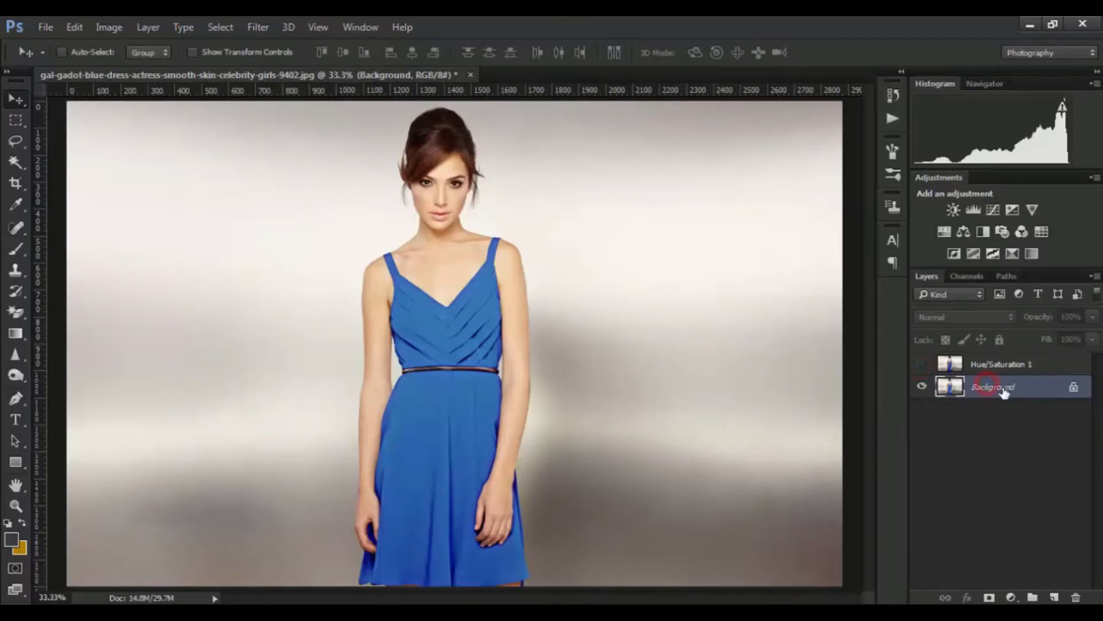
key(ctrl+j)
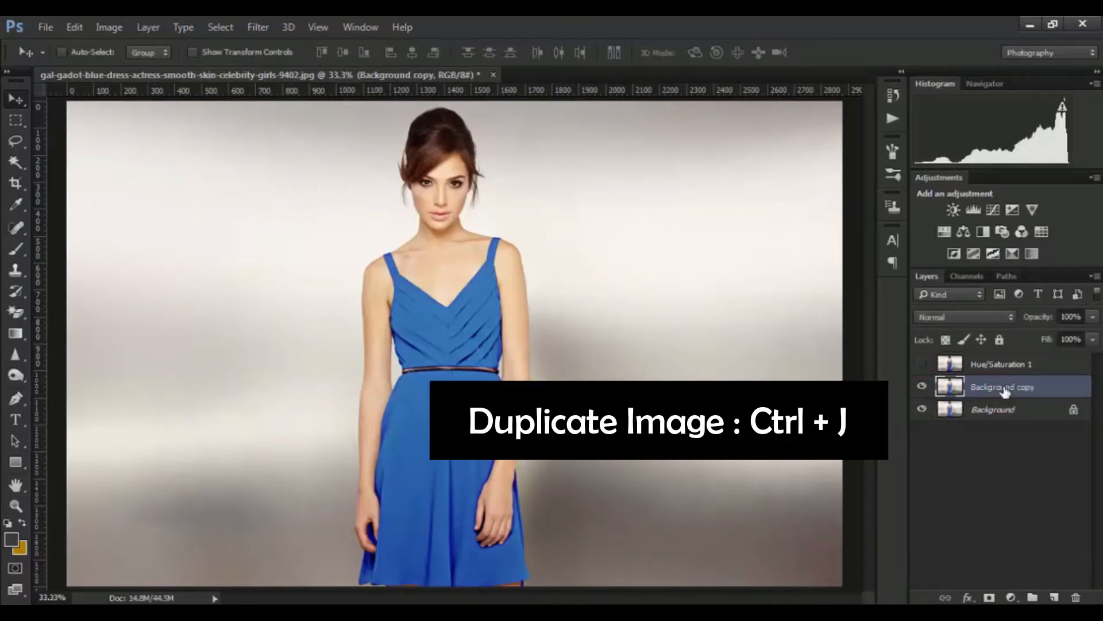
drag(1004, 391, 996, 362)
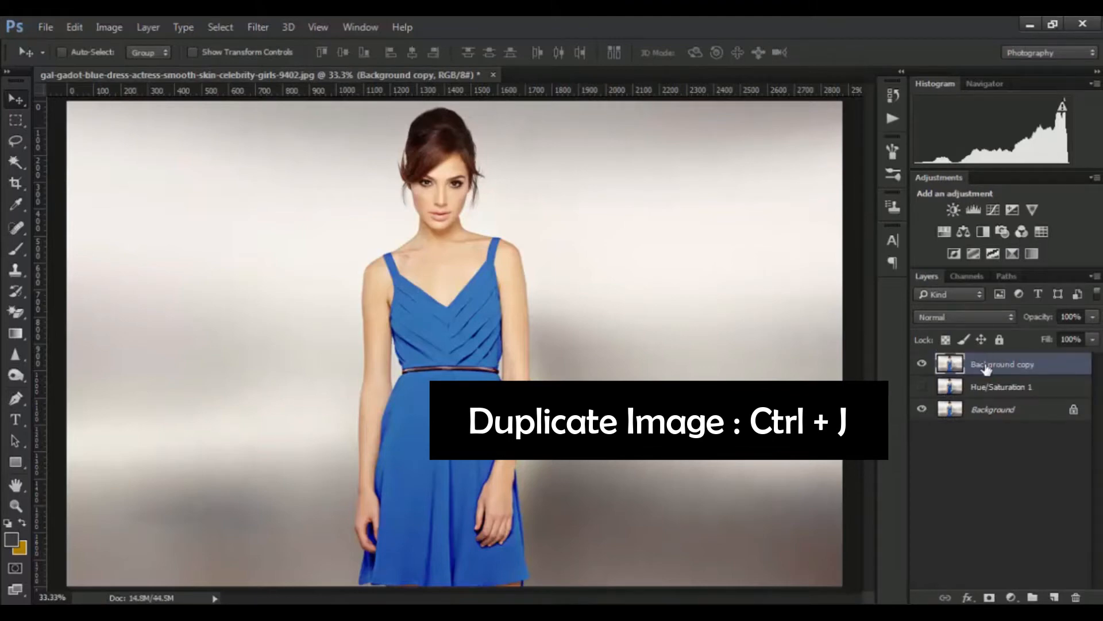
Add a Hue/Saturation adjustment above the new Background copy and choose the Yellows range for editing
click(1013, 596)
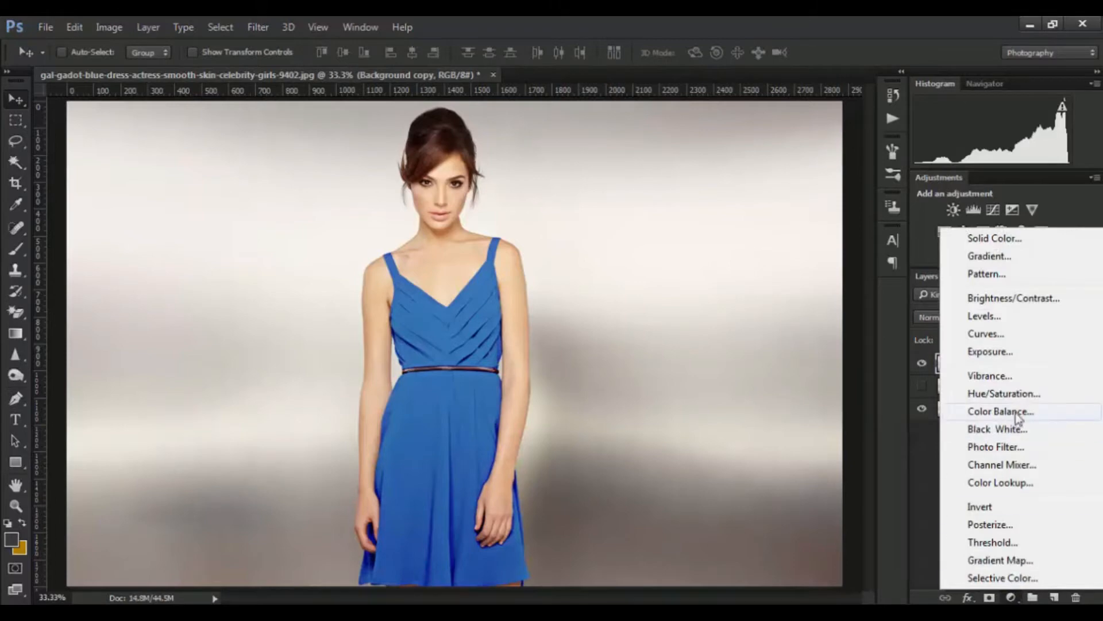
click(1009, 395)
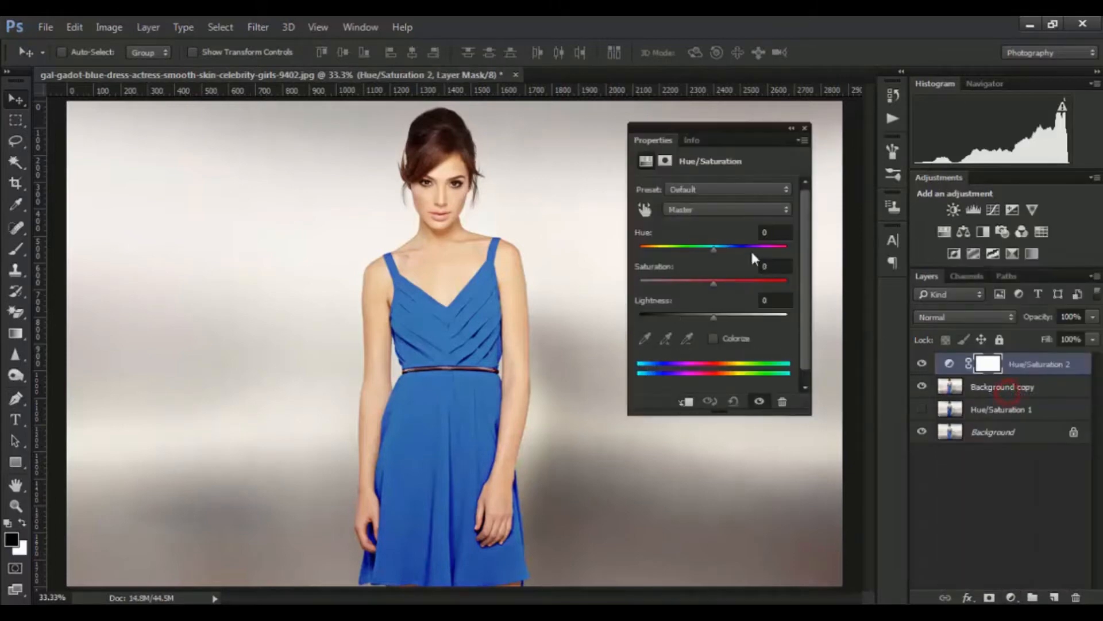
click(730, 212)
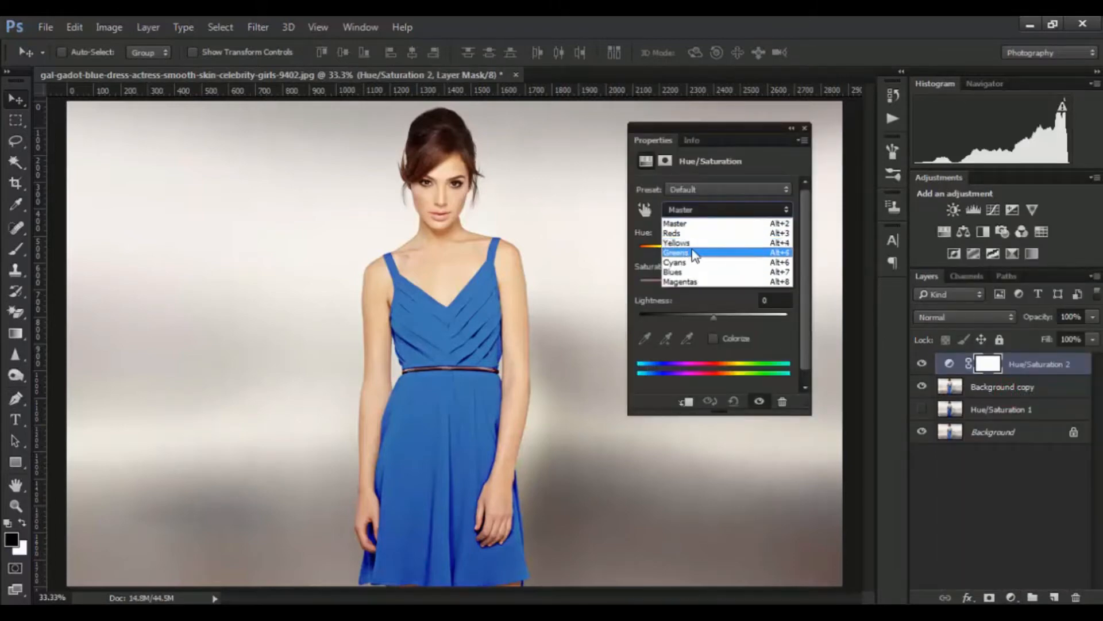
click(695, 246)
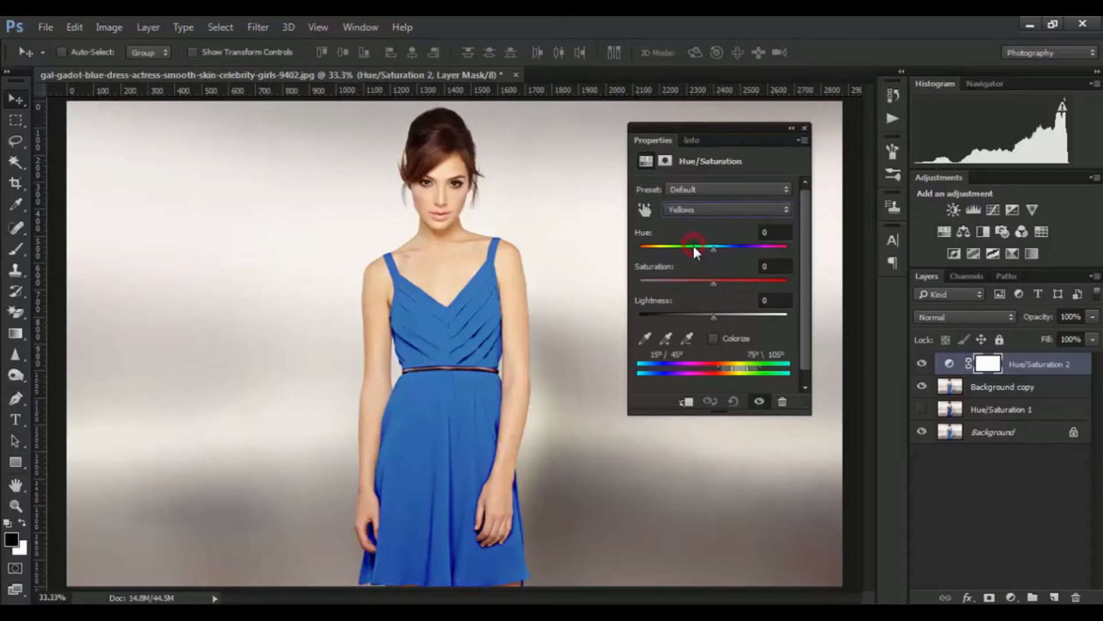
Extend the adjustment's color range to the dress by sampling its blue skirt with the Add to Sample eyedropper
click(666, 338)
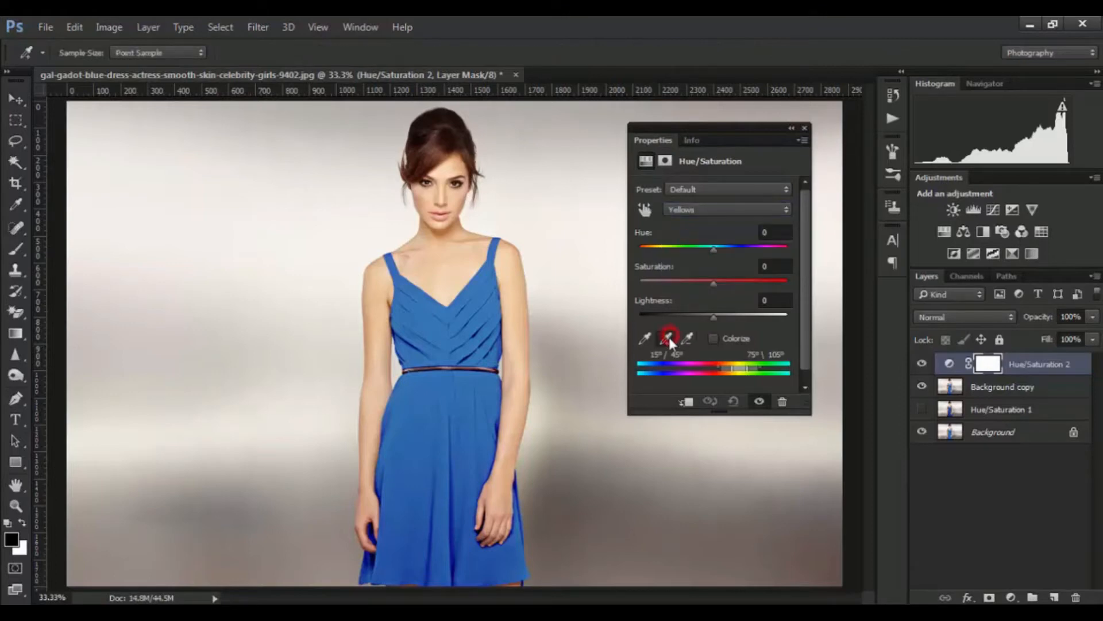
click(471, 402)
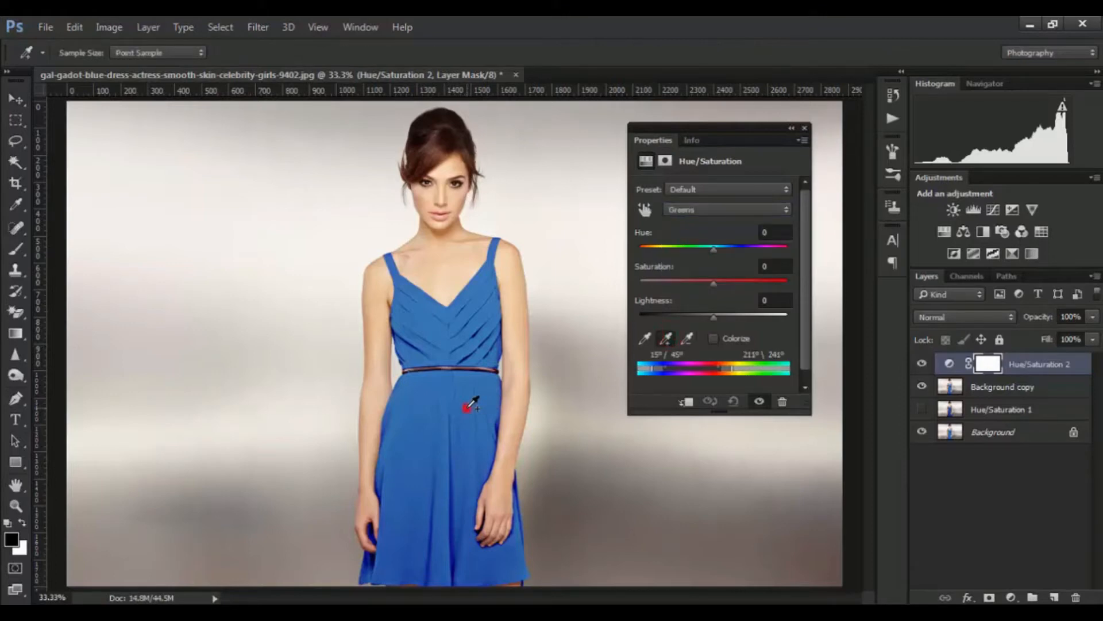
click(436, 410)
Recolor the sampled range purple with Hue +92, Saturation -35 and Lightness -26
drag(714, 248, 772, 250)
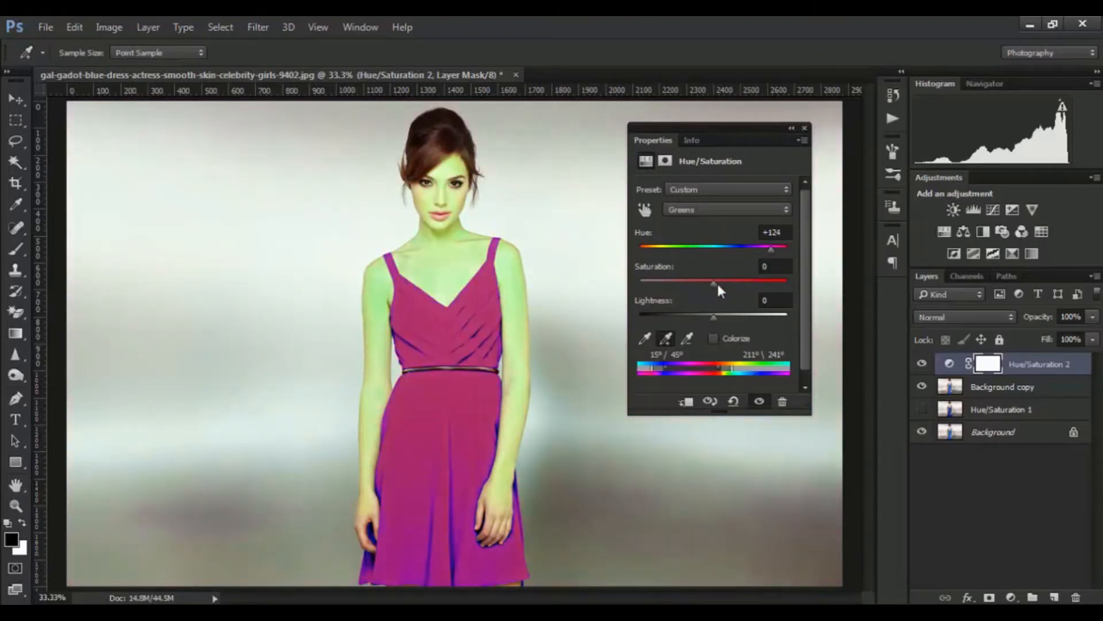
drag(712, 281, 682, 284)
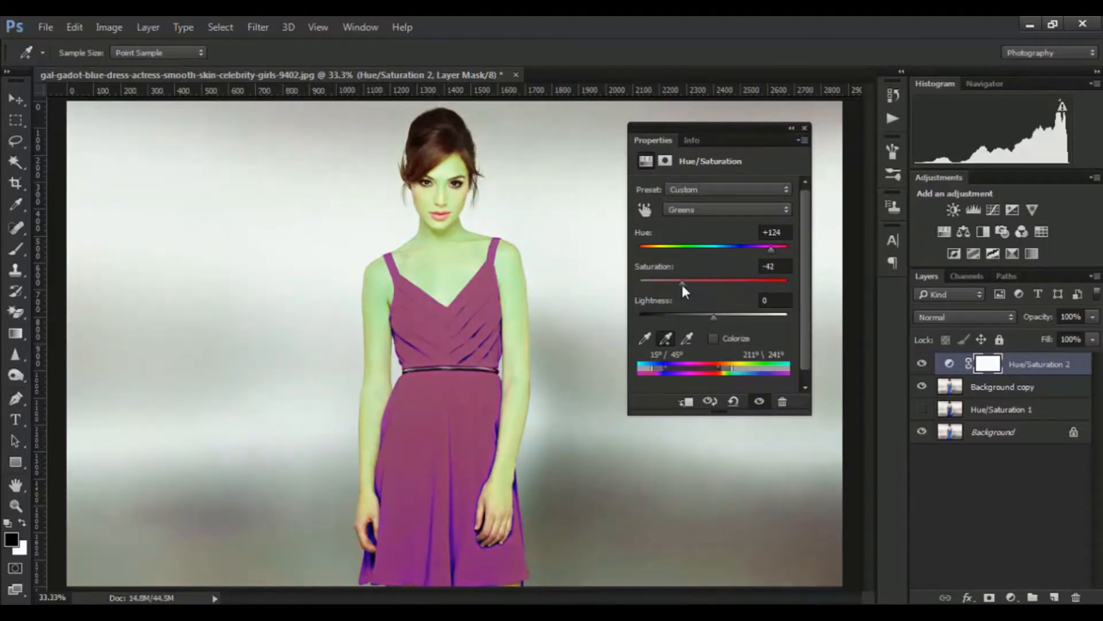
drag(714, 316, 690, 292)
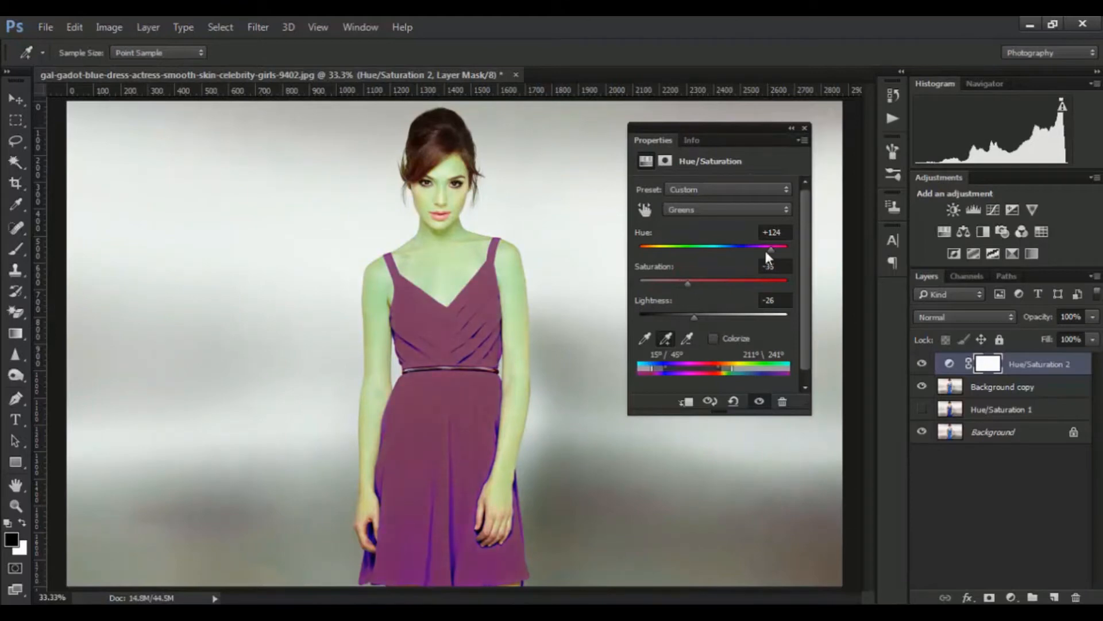
drag(770, 248, 749, 252)
drag(756, 248, 762, 249)
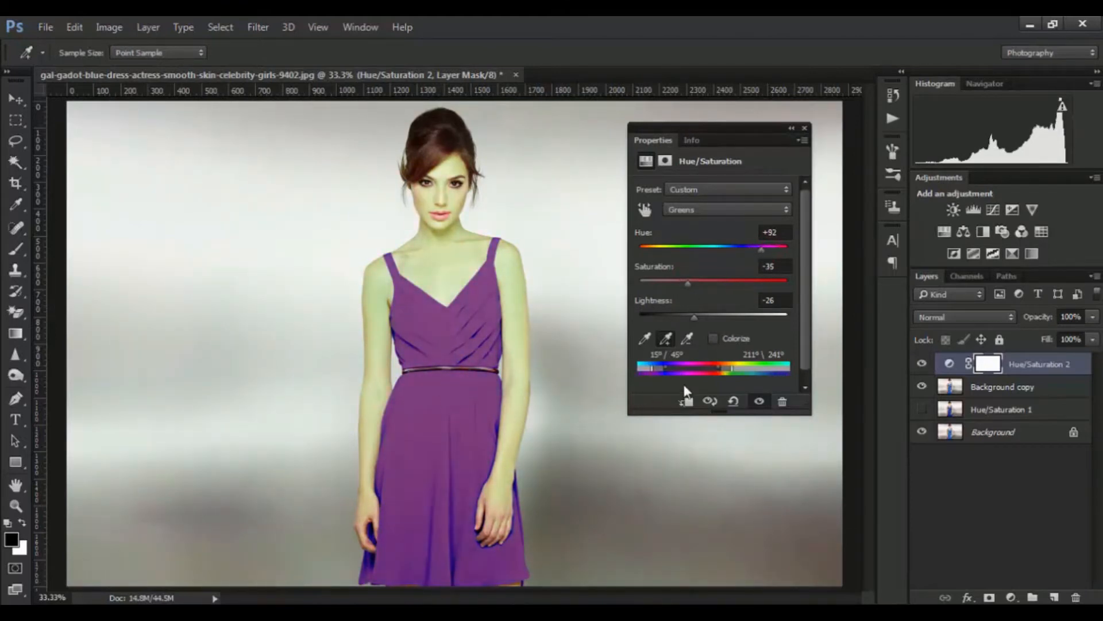
Widen the Hue/Saturation adjustment's affected color range to 5°/74° and 205°\249° so the recoloring blends across the whole dress
mouse_move(665, 368)
mouse_down()
mouse_move(677, 369)
mouse_move(650, 369)
mouse_move(666, 368)
mouse_up()
mouse_move(730, 369)
mouse_down()
mouse_move(720, 369)
mouse_move(745, 369)
mouse_up()
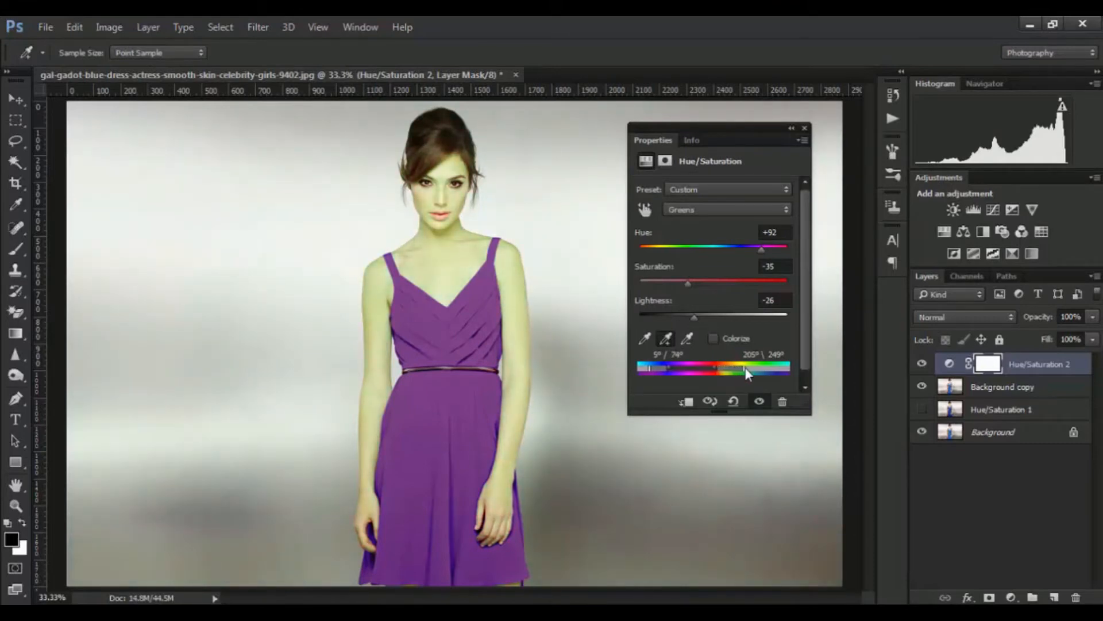
click(805, 129)
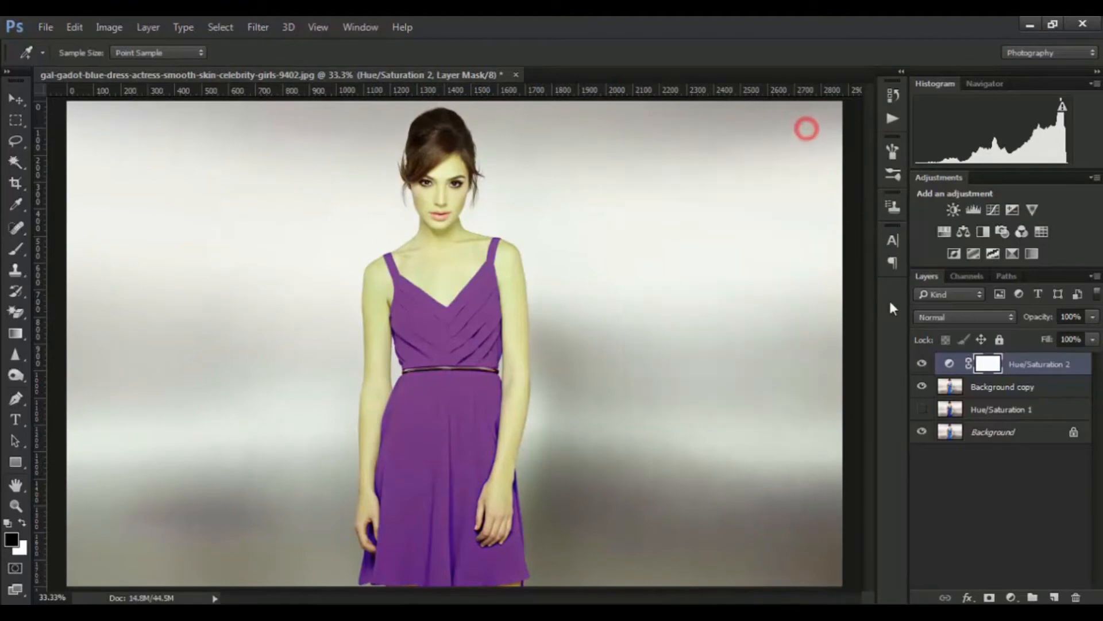
Compare the original and recolored photo by hiding and showing the Hue/Saturation 2 layer
click(921, 364)
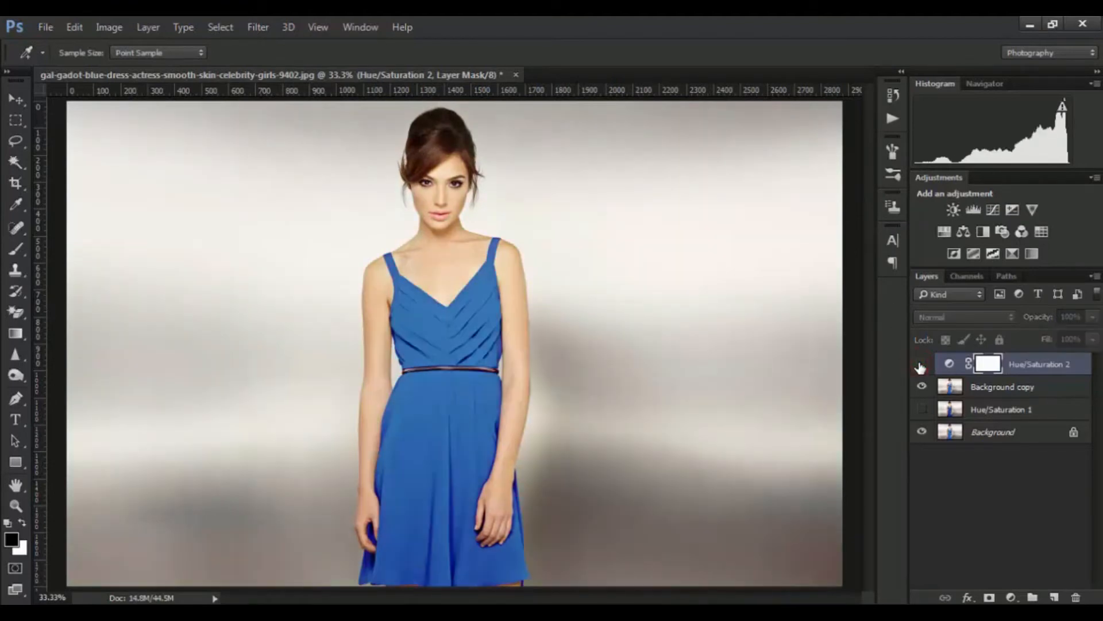
click(921, 365)
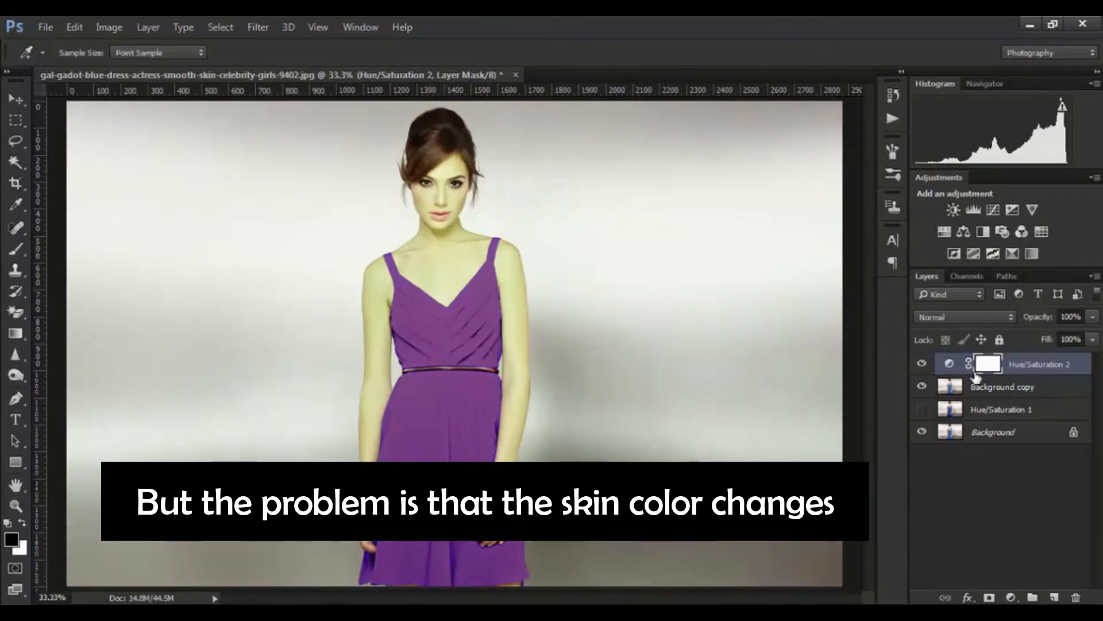
click(921, 364)
click(921, 365)
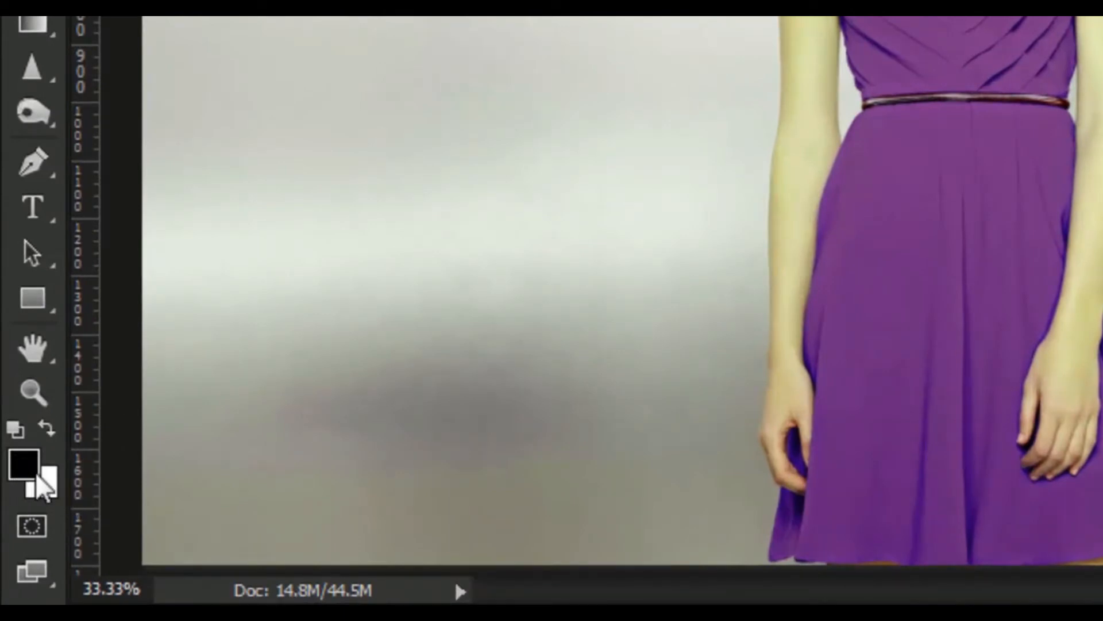
Make black the foreground color and choose the Brush tool for painting on the Hue/Saturation 2 mask
key(shift+x)
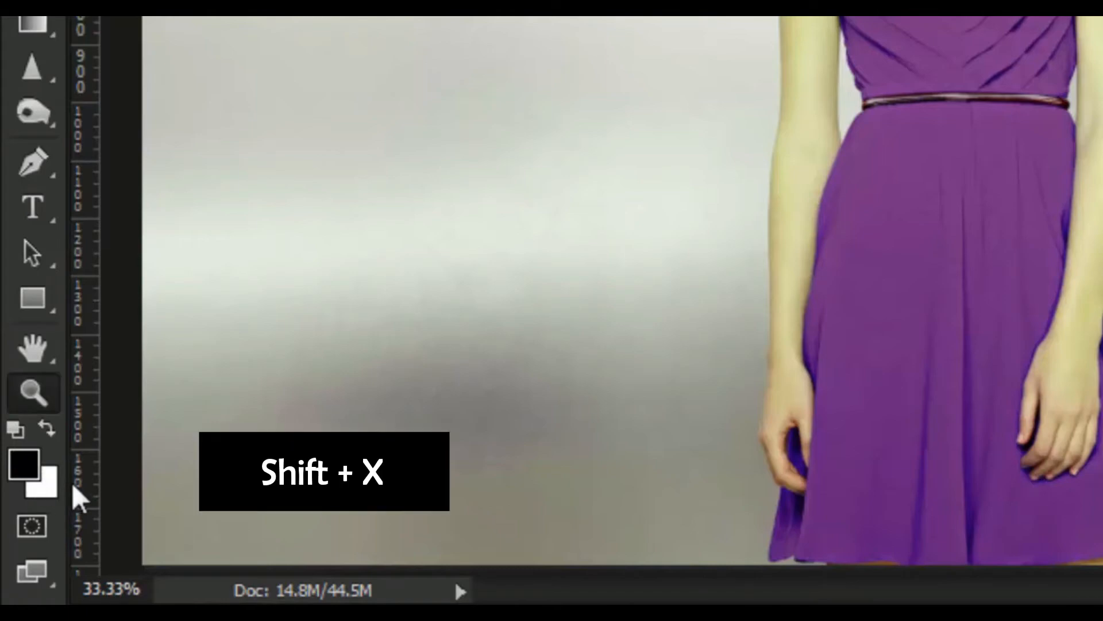
key(x)
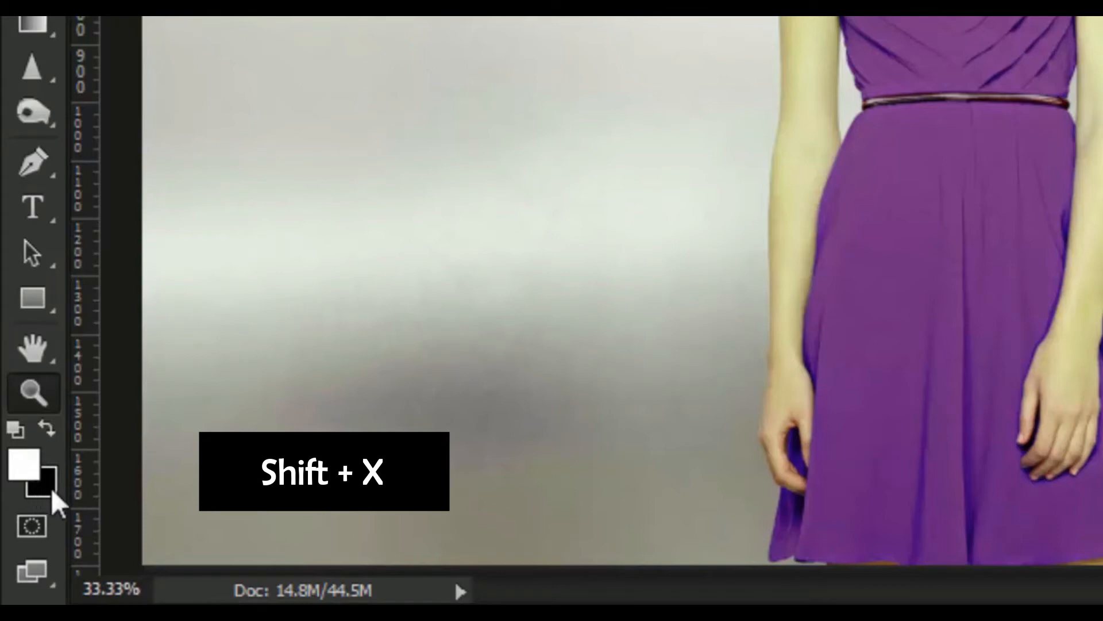
click(45, 429)
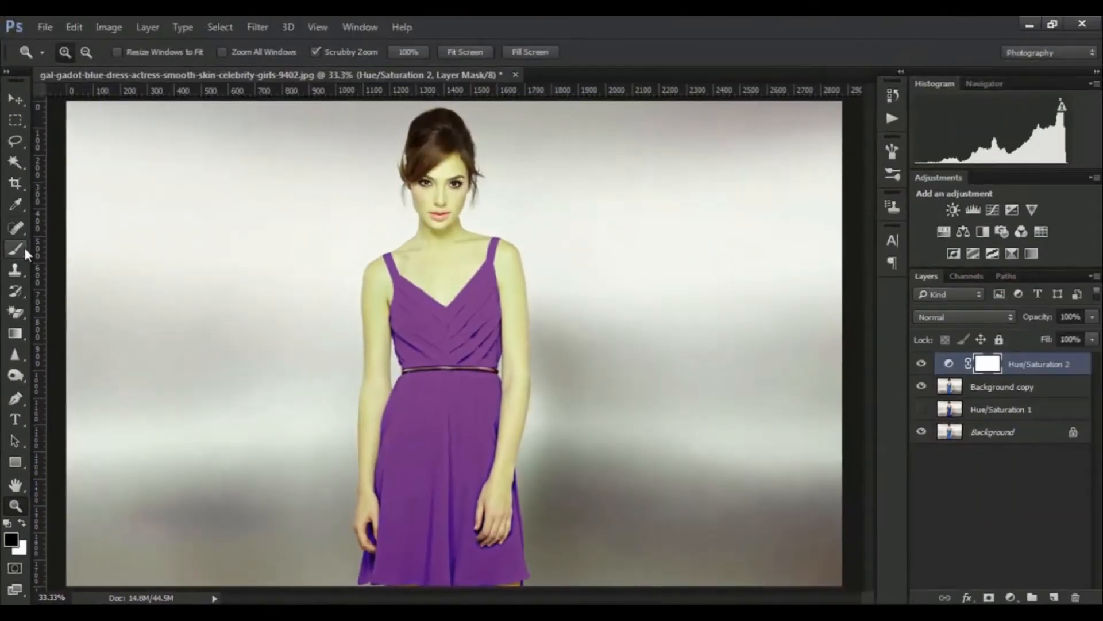
right_click(22, 247)
click(49, 250)
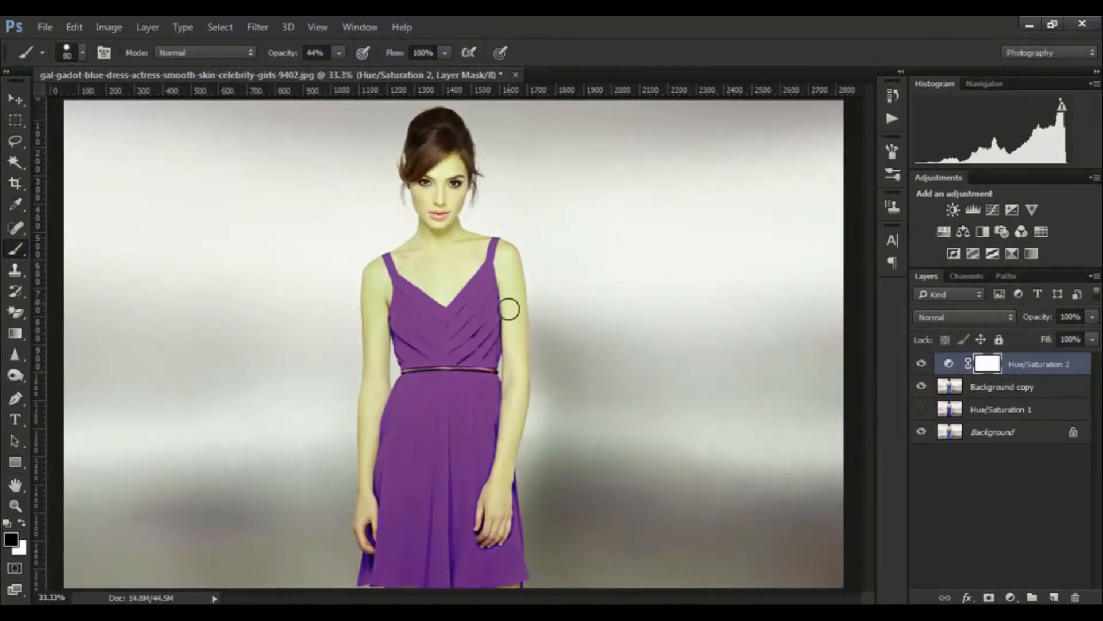
Mask the color change off the face and neck by painting black with an 80 px brush at 44% opacity
key(ctrl+plus)
key(ctrl+plus)
key(ctrl+plus)
drag(489, 274, 509, 524)
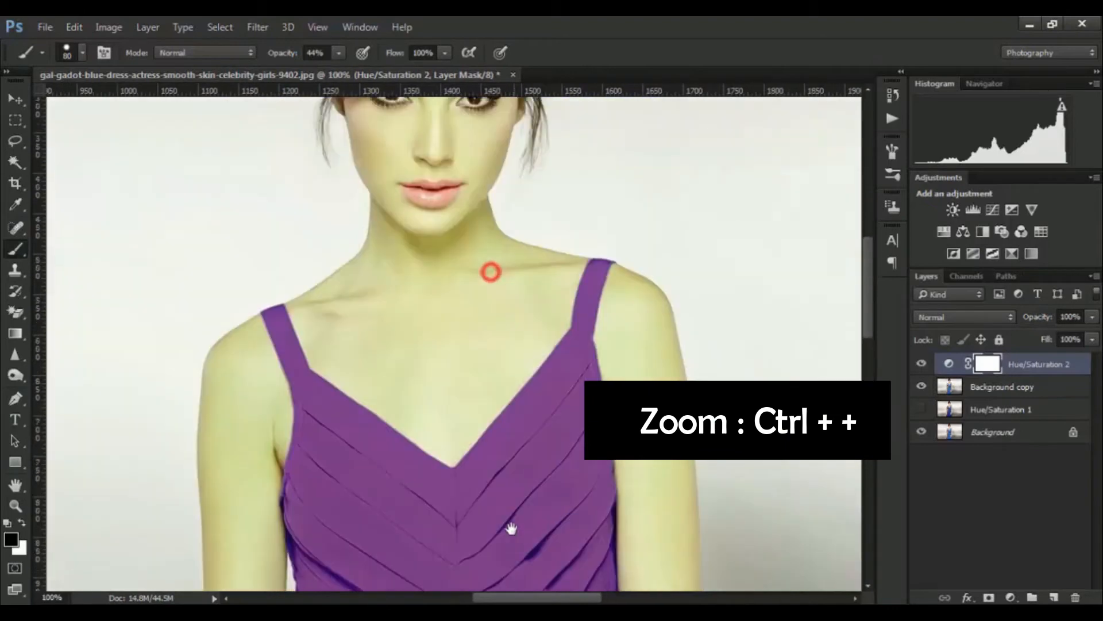
mouse_move(451, 342)
mouse_down()
mouse_move(466, 456)
mouse_move(460, 396)
mouse_up()
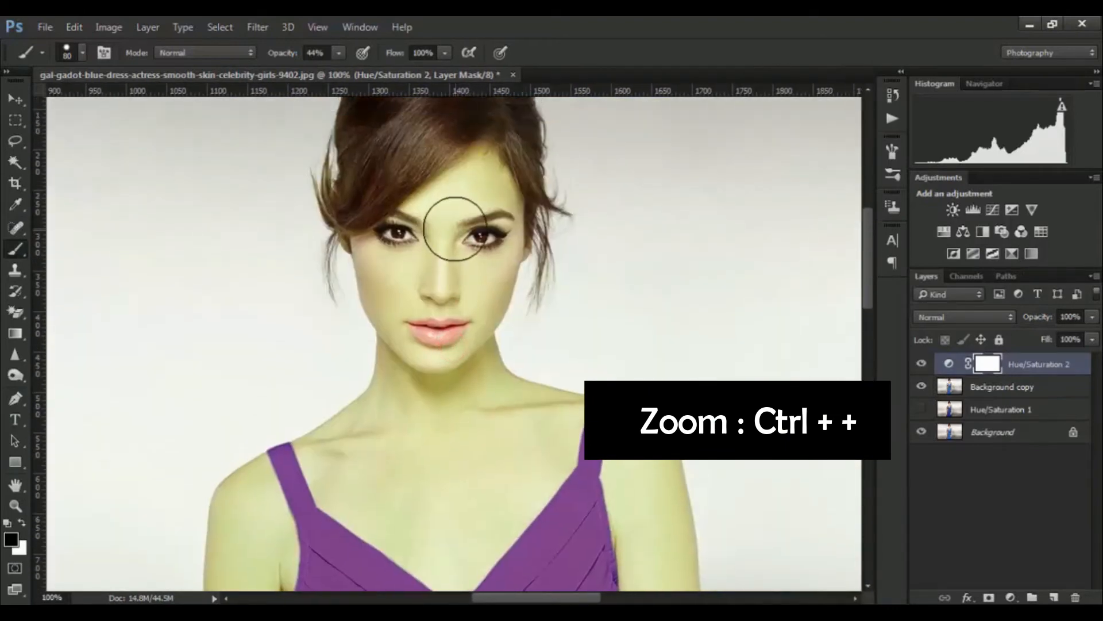
click(481, 170)
mouse_move(357, 293)
mouse_down()
mouse_move(420, 322)
mouse_move(471, 287)
mouse_move(508, 163)
mouse_move(493, 301)
mouse_move(473, 249)
mouse_move(393, 300)
mouse_move(405, 384)
mouse_move(432, 375)
mouse_move(498, 403)
mouse_move(503, 385)
mouse_move(519, 394)
mouse_move(546, 383)
mouse_move(559, 392)
mouse_move(547, 426)
mouse_up()
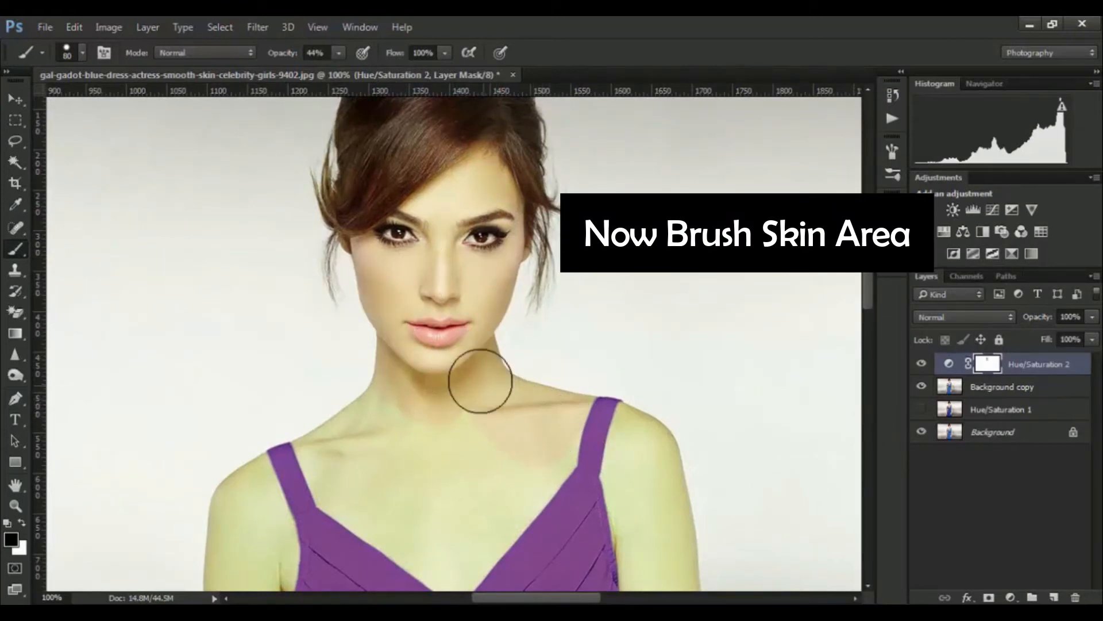
Examine the brush presets for soft and hard round brushes
right_click(507, 393)
click(534, 408)
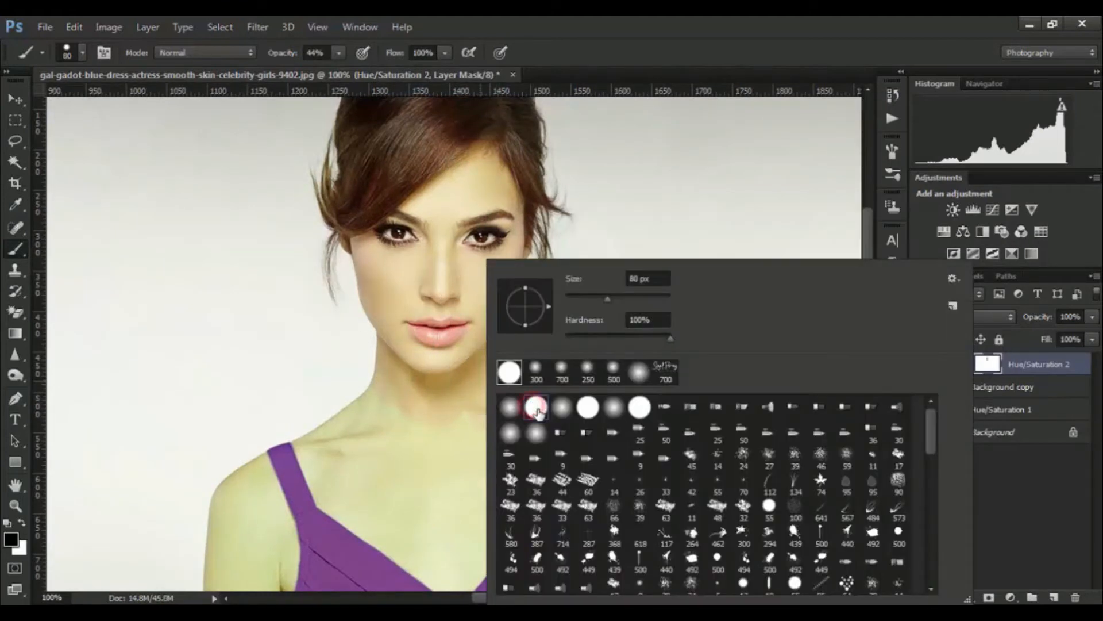
click(612, 30)
right_click(574, 282)
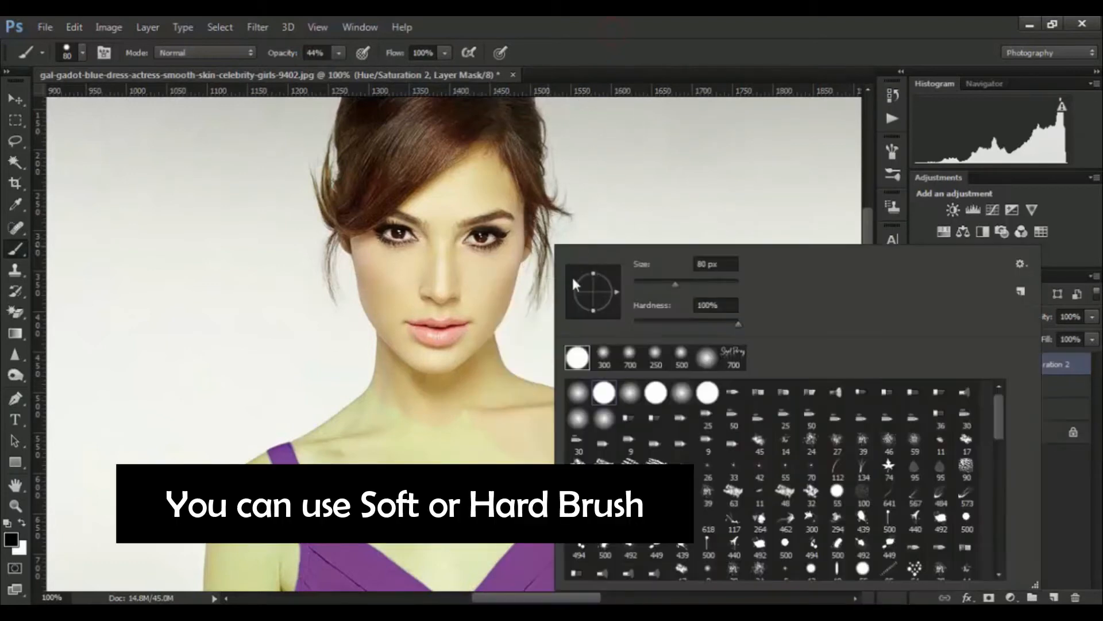
click(629, 35)
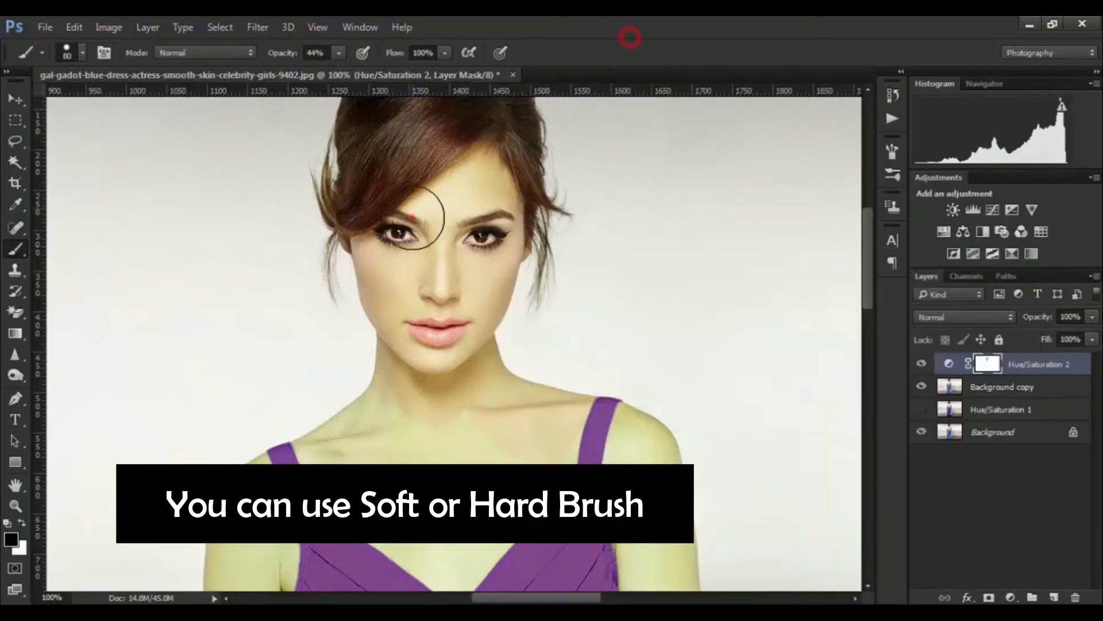
Paint black on the mask over the neck and chest skin, running over part of the dress's bodice and strap
mouse_move(397, 413)
mouse_down()
mouse_move(331, 418)
mouse_move(354, 489)
mouse_move(394, 505)
mouse_move(407, 441)
mouse_move(464, 421)
mouse_move(483, 457)
mouse_move(467, 501)
mouse_move(487, 470)
mouse_move(555, 424)
mouse_move(509, 498)
mouse_move(465, 534)
mouse_up()
key(space)
mouse_move(453, 496)
mouse_down()
mouse_move(456, 351)
mouse_move(495, 342)
mouse_move(467, 383)
mouse_move(402, 372)
mouse_move(457, 420)
mouse_move(519, 330)
mouse_move(404, 357)
mouse_move(352, 347)
mouse_move(332, 303)
mouse_move(414, 344)
mouse_move(271, 287)
mouse_move(250, 312)
mouse_move(392, 361)
mouse_up()
click(497, 340)
mouse_move(377, 414)
mouse_down()
mouse_move(382, 535)
mouse_move(358, 443)
mouse_move(327, 419)
mouse_up()
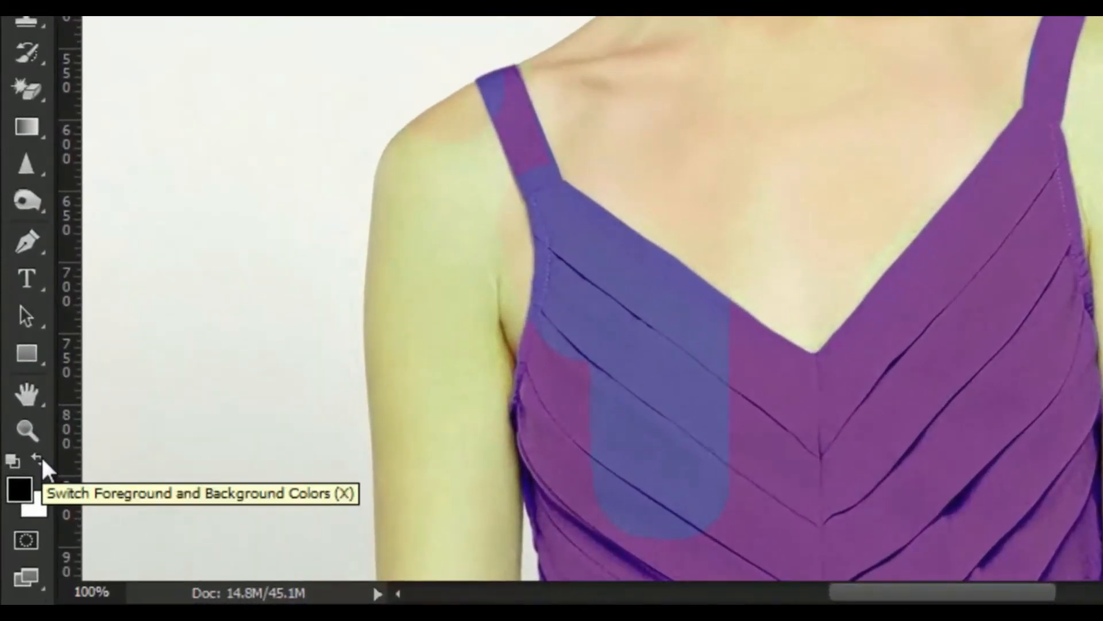
Restore the purple on the bodice by painting the mask white, raising brush opacity to 100% and reducing the size to 50 px
click(40, 458)
mouse_move(586, 428)
mouse_down()
mouse_move(587, 253)
mouse_move(601, 367)
mouse_up()
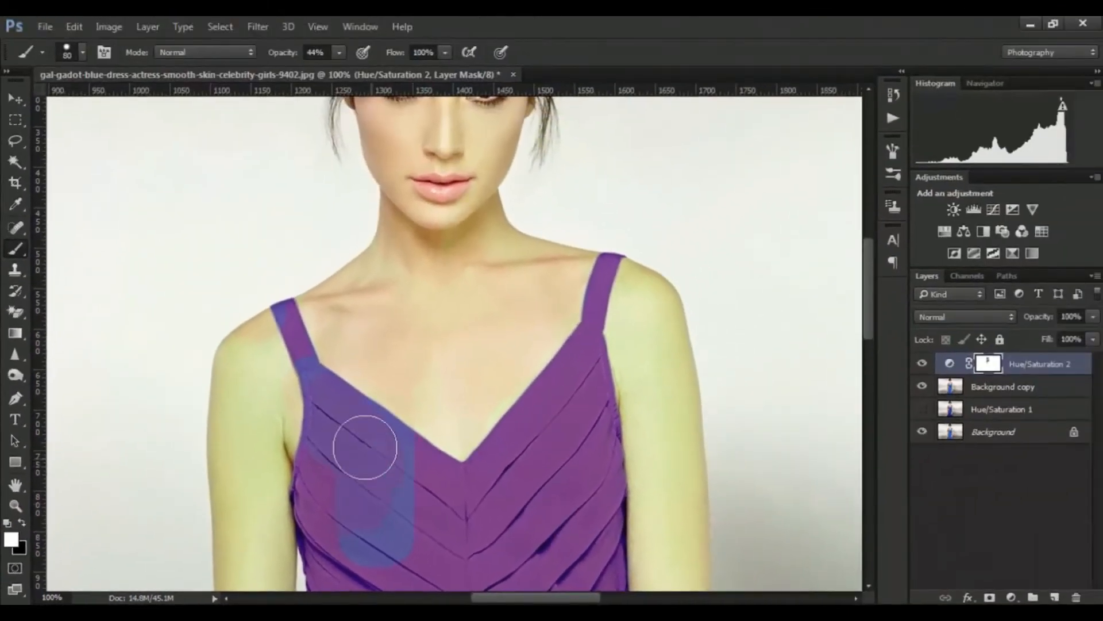
click(339, 52)
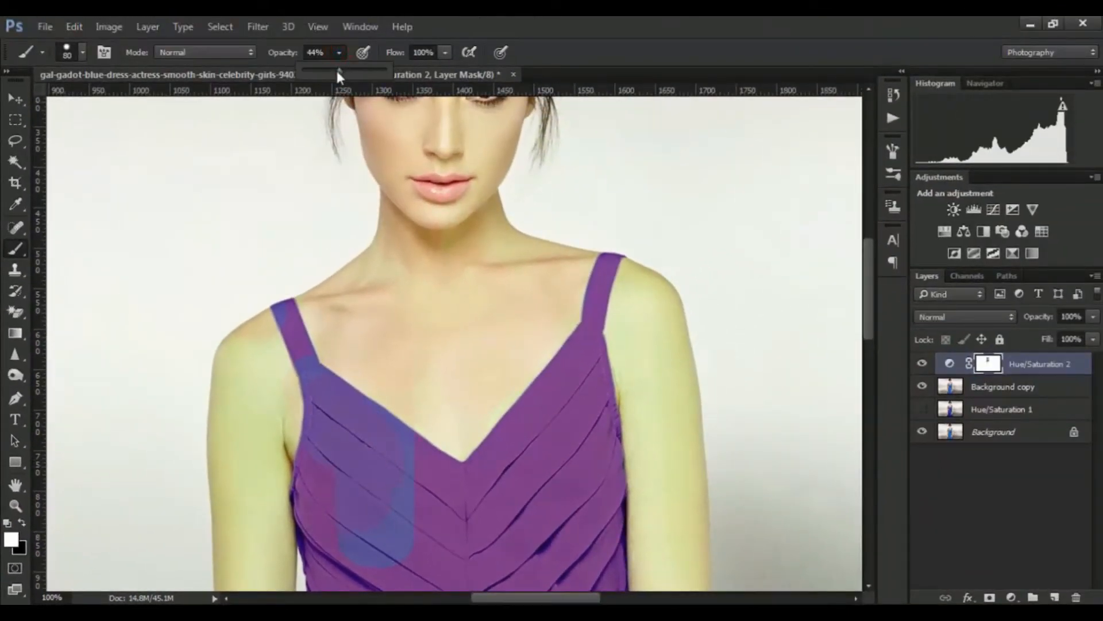
mouse_move(338, 68)
mouse_down()
mouse_move(572, 18)
mouse_move(608, 23)
mouse_up()
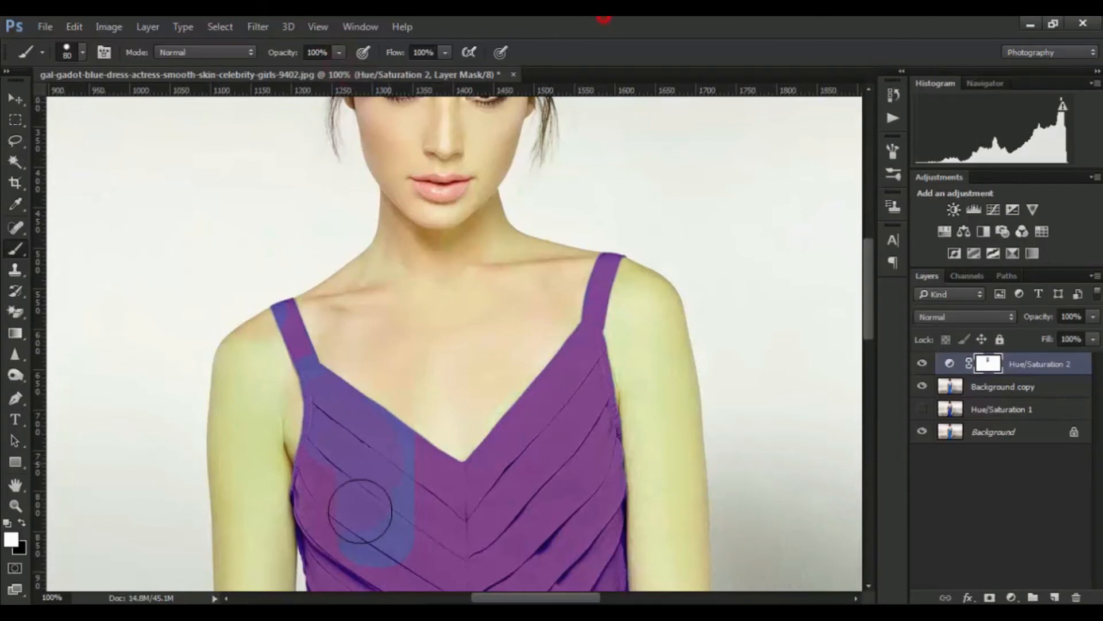
mouse_move(332, 503)
mouse_down()
mouse_move(332, 455)
mouse_move(350, 453)
mouse_move(319, 391)
mouse_up()
key(bracketleft)
key(bracketleft)
key(bracketleft)
mouse_move(393, 462)
mouse_down()
mouse_move(351, 411)
mouse_move(435, 485)
mouse_move(398, 479)
mouse_move(398, 499)
mouse_move(355, 493)
mouse_move(350, 541)
mouse_move(325, 413)
mouse_move(385, 449)
mouse_move(372, 441)
mouse_move(408, 448)
mouse_move(424, 509)
mouse_up()
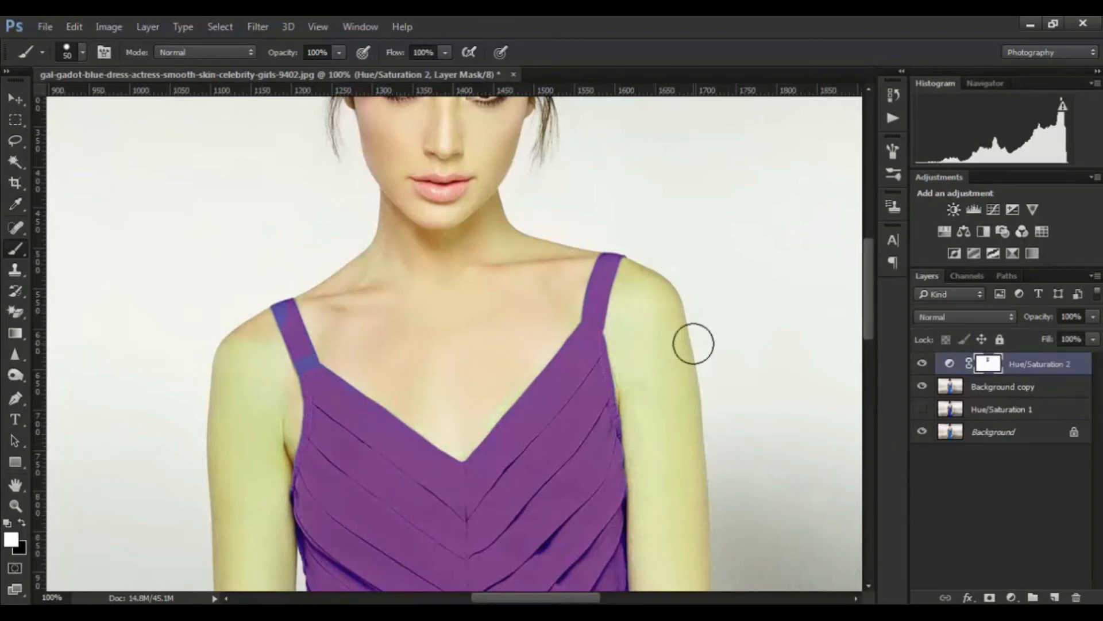
Switch back to black and mask the tint off the arm on the right side of the photo
key(space)
mouse_move(584, 402)
mouse_down()
mouse_move(485, 362)
mouse_move(474, 346)
mouse_up()
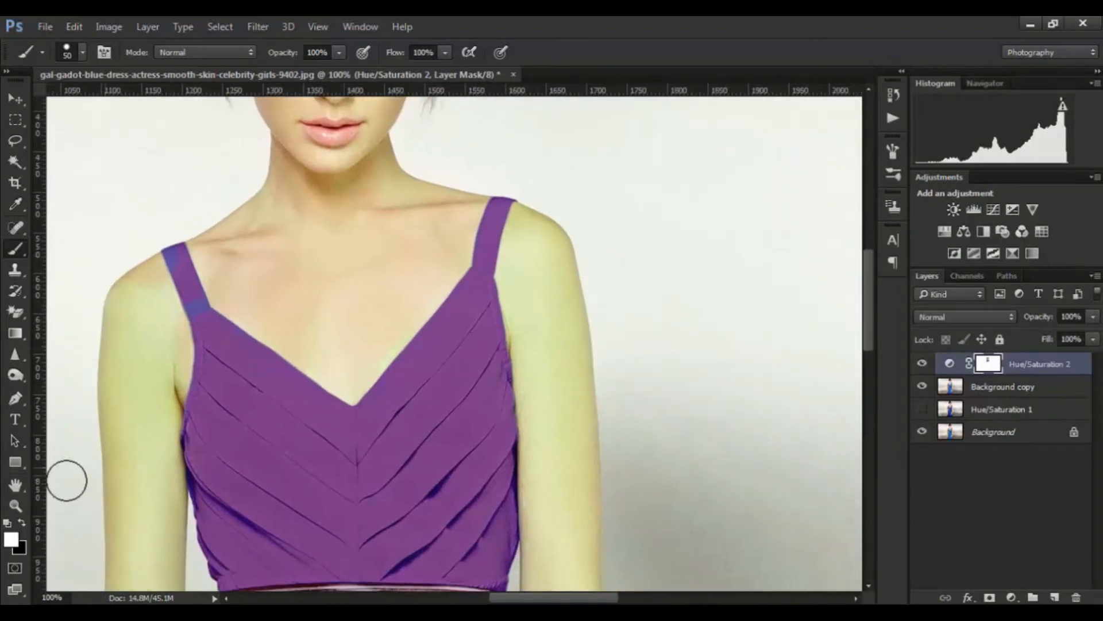
click(22, 522)
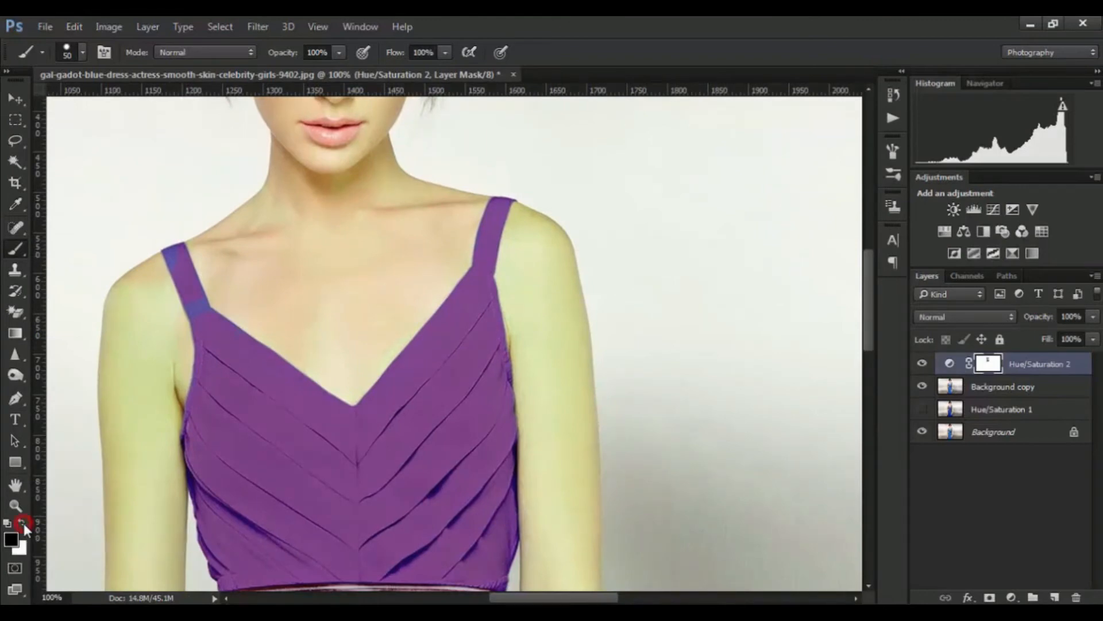
drag(553, 253, 577, 360)
mouse_move(579, 409)
mouse_down()
mouse_move(547, 217)
mouse_move(532, 234)
mouse_move(529, 222)
mouse_move(525, 306)
mouse_move(576, 425)
mouse_move(611, 260)
mouse_move(576, 242)
mouse_move(610, 502)
mouse_move(611, 476)
mouse_up()
drag(615, 472, 643, 275)
mouse_move(643, 409)
mouse_down()
mouse_move(596, 177)
mouse_move(601, 443)
mouse_up()
mouse_move(601, 443)
mouse_down()
mouse_move(631, 237)
mouse_move(610, 167)
mouse_move(600, 482)
mouse_move(561, 394)
mouse_move(618, 485)
mouse_up()
Paint black on the mask over the arm on the left side of the photo to bring back its natural skin color
mouse_move(592, 354)
mouse_down()
mouse_move(709, 512)
mouse_move(800, 538)
mouse_up()
drag(458, 150, 391, 303)
drag(389, 368, 391, 175)
mouse_move(397, 177)
mouse_down()
mouse_move(389, 439)
mouse_move(424, 443)
mouse_move(431, 141)
mouse_up()
drag(431, 112, 367, 326)
drag(408, 181, 390, 314)
drag(344, 147, 338, 374)
mouse_move(353, 150)
mouse_down()
mouse_move(337, 372)
mouse_move(343, 160)
mouse_move(371, 140)
mouse_move(391, 172)
mouse_move(354, 361)
mouse_move(394, 222)
mouse_up()
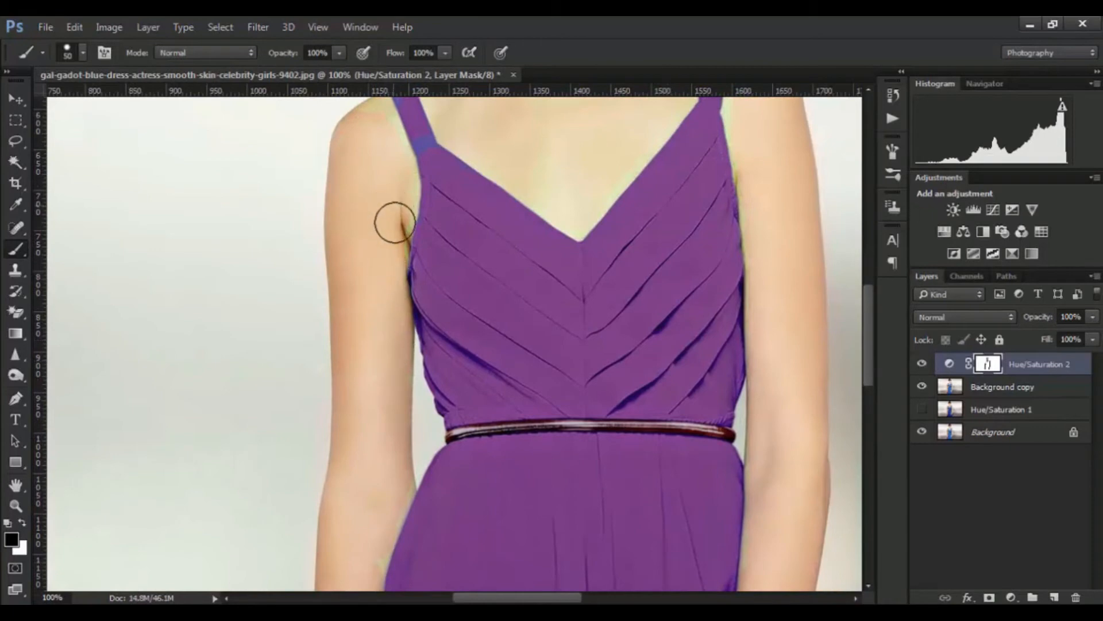
Paint black over the remaining tinted skin around the shoulders, chest and neckline
drag(345, 94, 333, 247)
drag(466, 209, 603, 176)
mouse_move(611, 173)
mouse_down()
mouse_move(544, 303)
mouse_move(450, 291)
mouse_move(586, 294)
mouse_move(675, 190)
mouse_move(575, 356)
mouse_move(552, 369)
mouse_up()
drag(532, 224, 502, 415)
mouse_move(755, 381)
mouse_down()
mouse_move(709, 414)
mouse_move(711, 531)
mouse_up()
Restore the right-hand strap with a 20 px white brush, and clear the tint from the face and hair with a 45 px black brush
click(23, 522)
key(bracketleft)
key(bracketleft)
key(bracketleft)
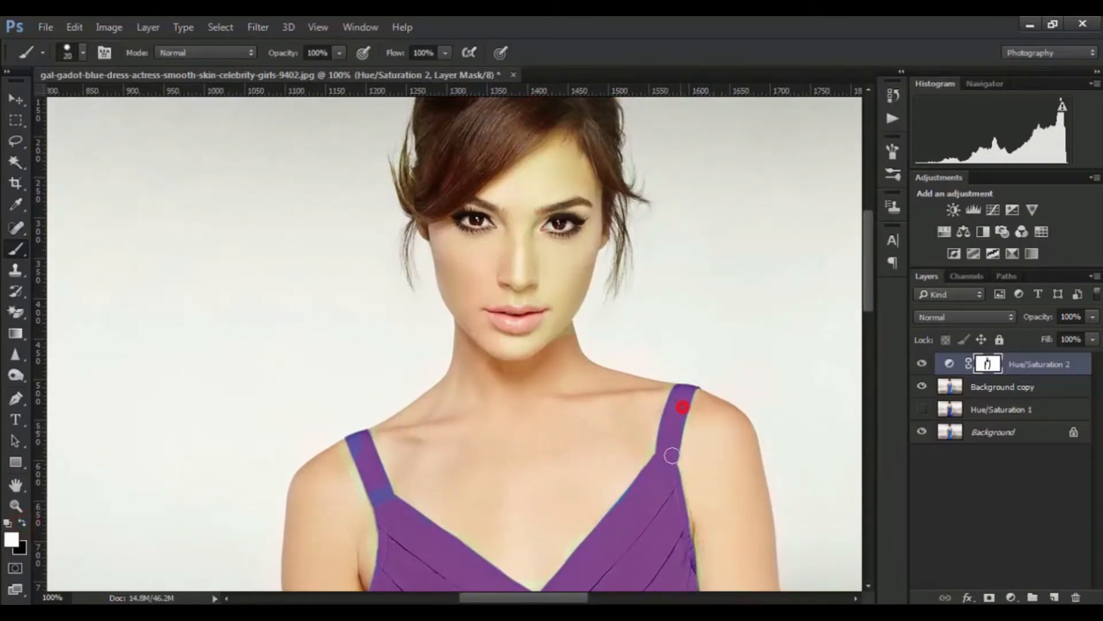
click(676, 424)
mouse_move(520, 188)
mouse_down()
mouse_move(535, 359)
mouse_move(561, 421)
mouse_move(466, 468)
mouse_move(566, 286)
mouse_up()
key(x)
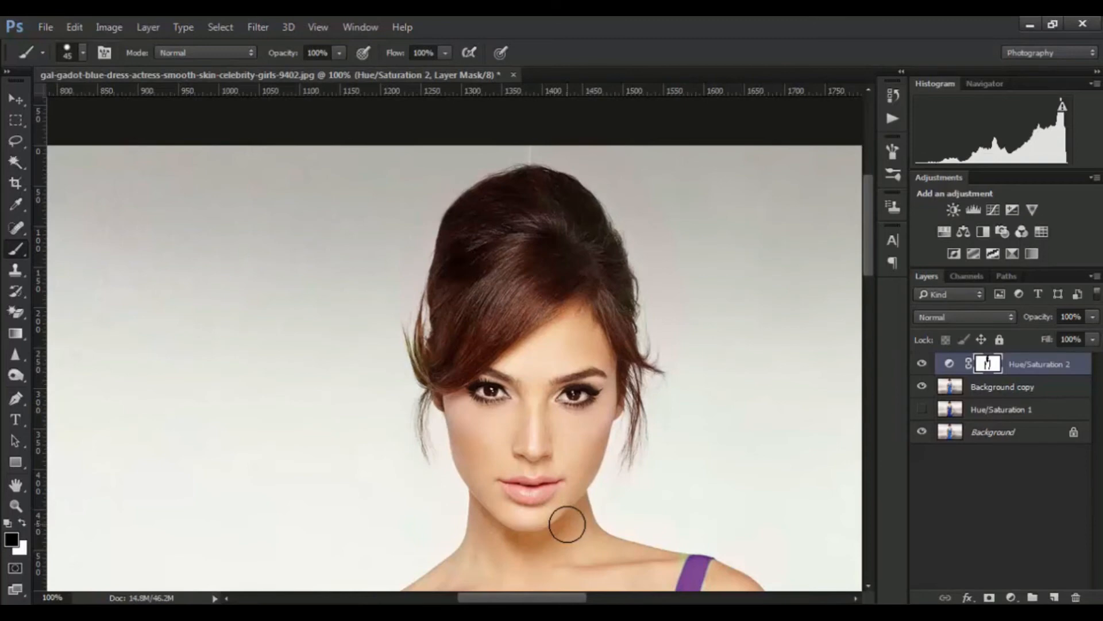
Check the masked result against the original across the full image by toggling the Hue/Saturation 2 layer's visibility
key(ctrl+0)
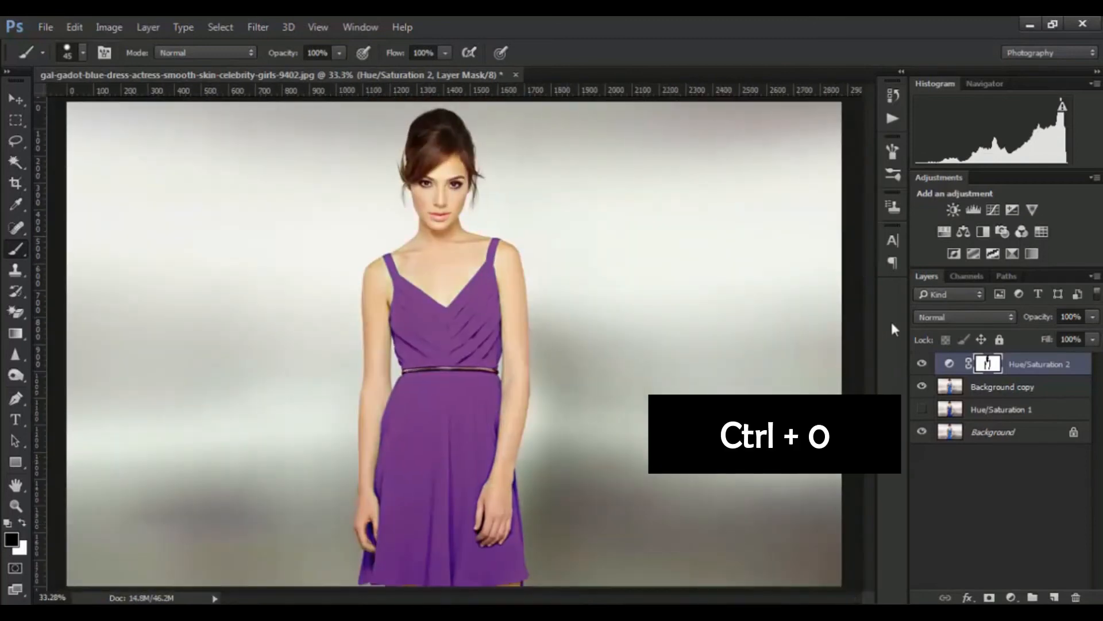
click(923, 365)
click(922, 364)
click(923, 365)
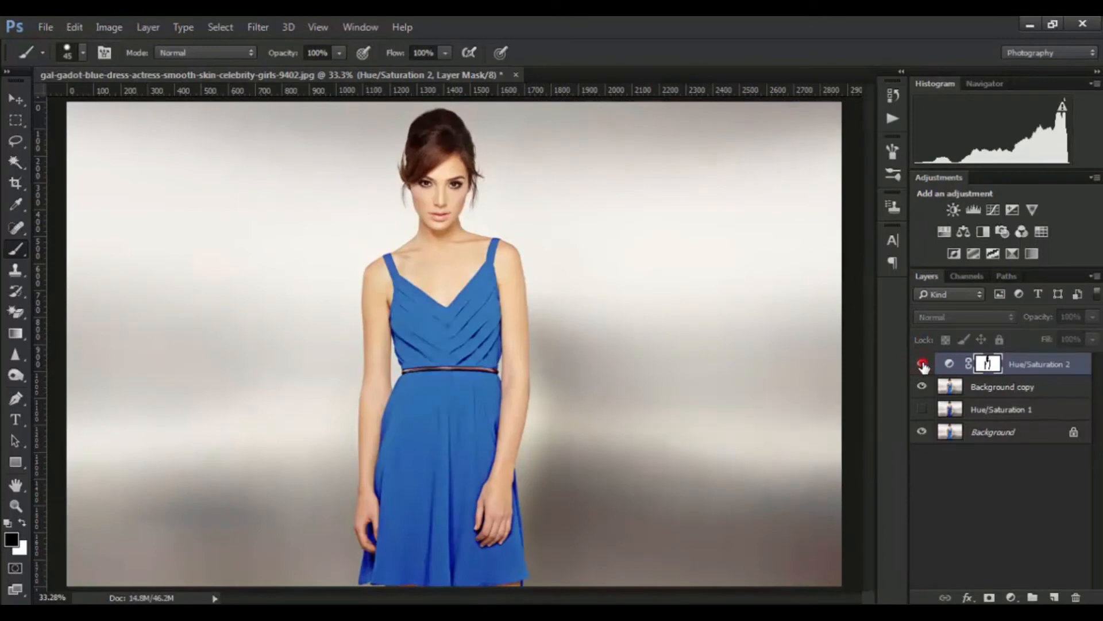
click(923, 365)
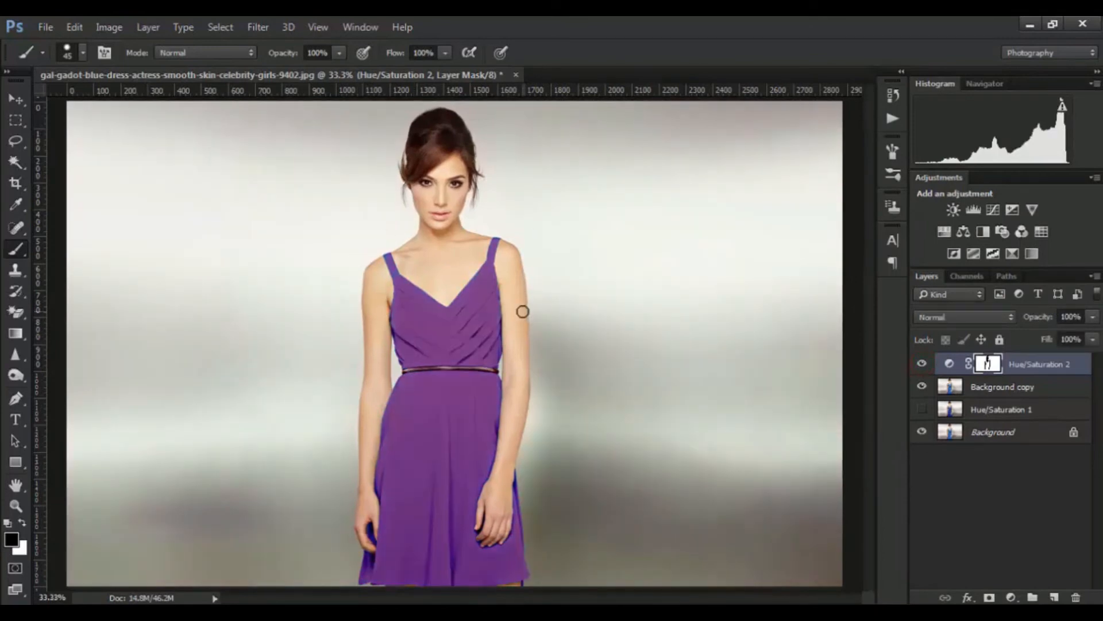
Restore the purple on the blue patches of the left-hand strap by painting the mask with a 25 px white brush
key(ctrl+plus)
key(ctrl+plus)
key(ctrl+plus)
key(ctrl+plus)
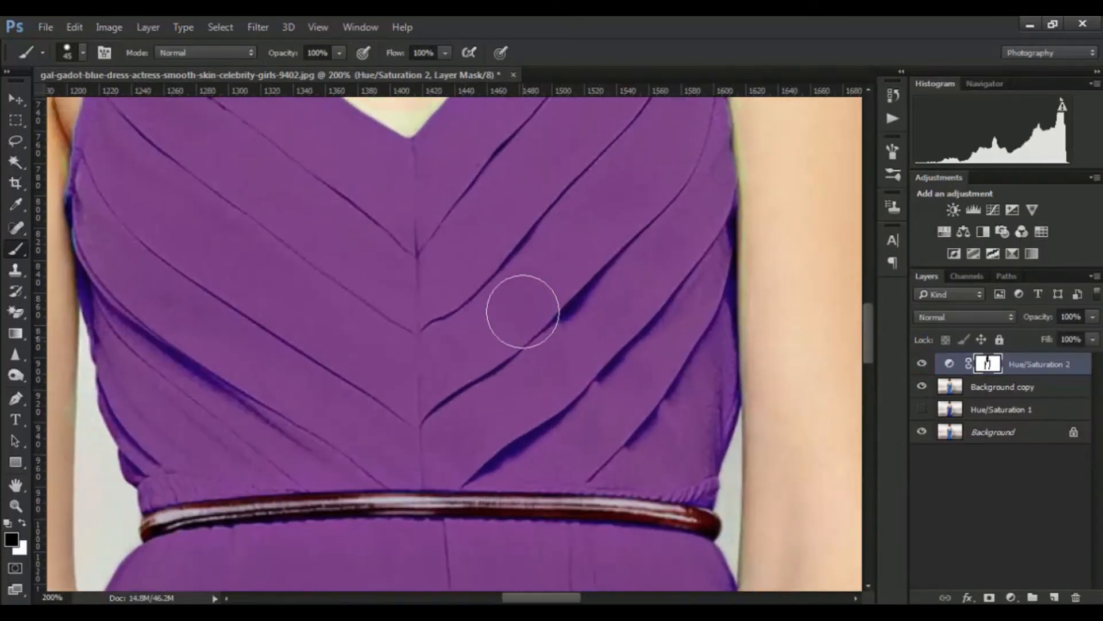
key(ctrl+minus)
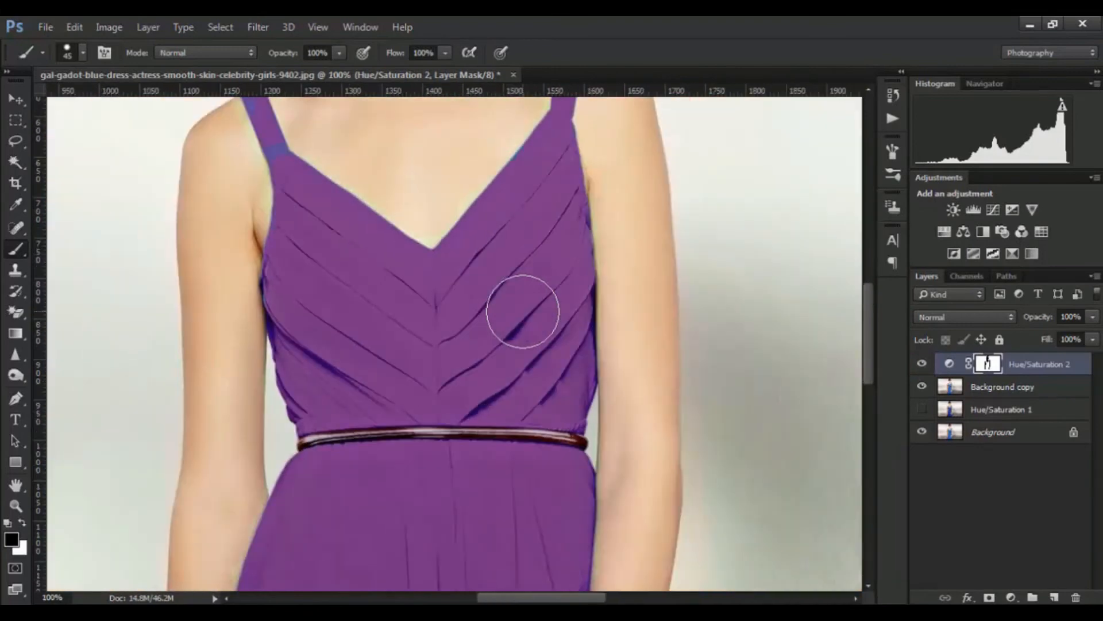
mouse_move(463, 195)
mouse_down()
mouse_move(505, 266)
mouse_move(556, 435)
mouse_up()
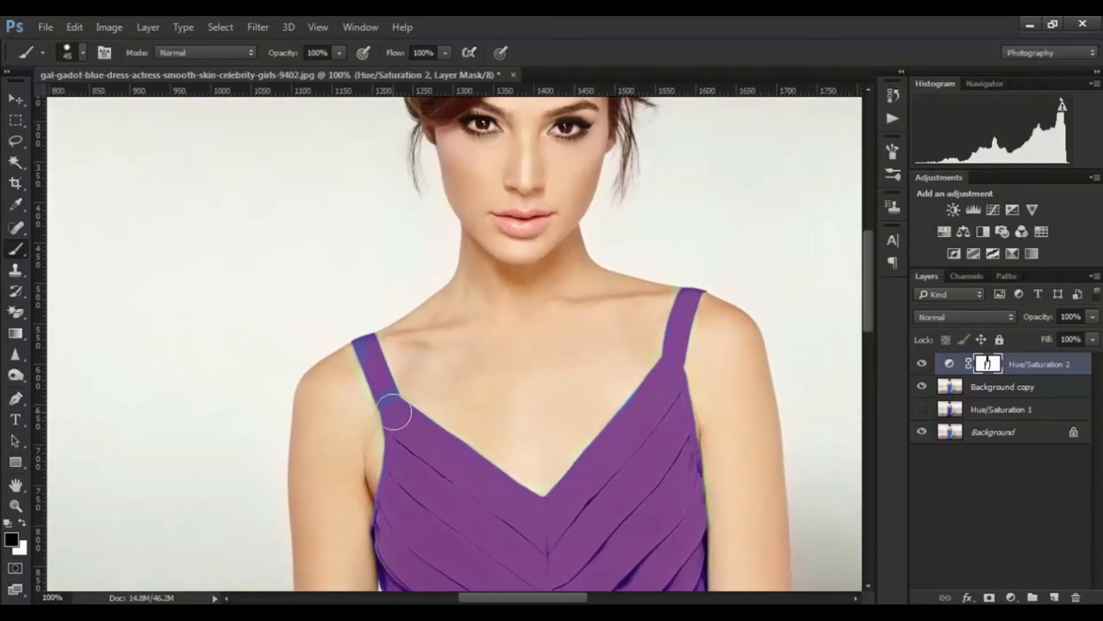
click(23, 522)
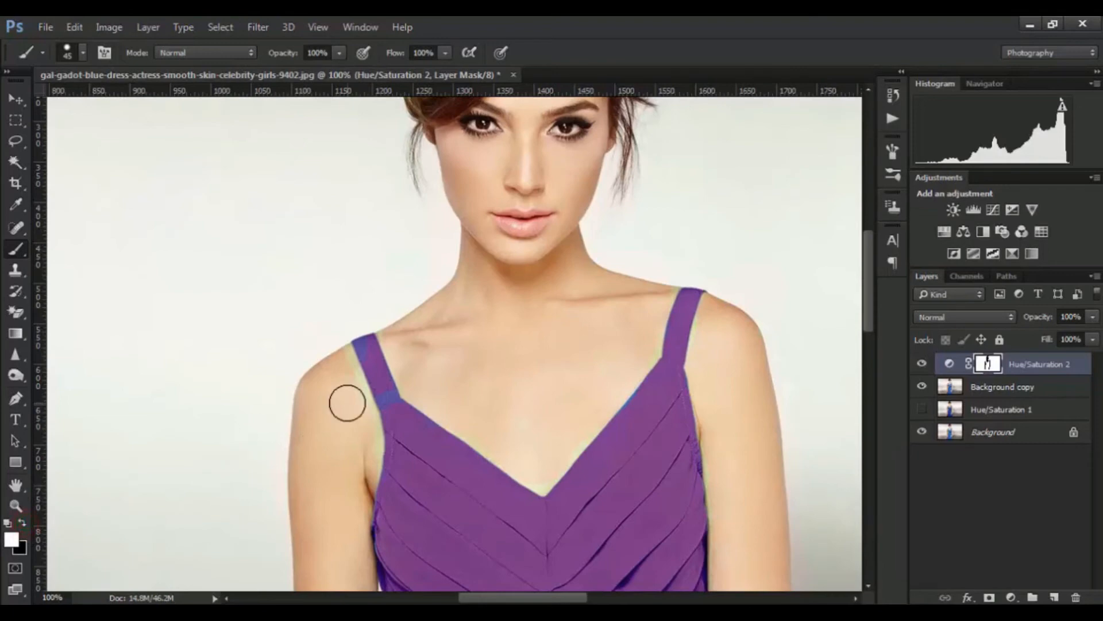
key(bracketleft)
key(bracketleft)
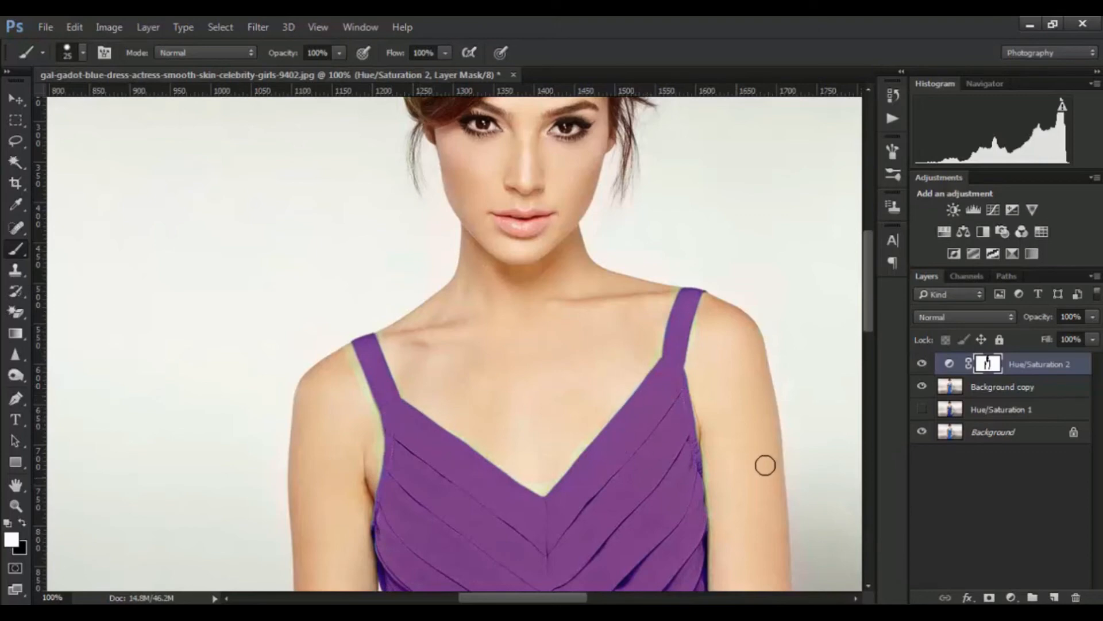
key(ctrl+0)
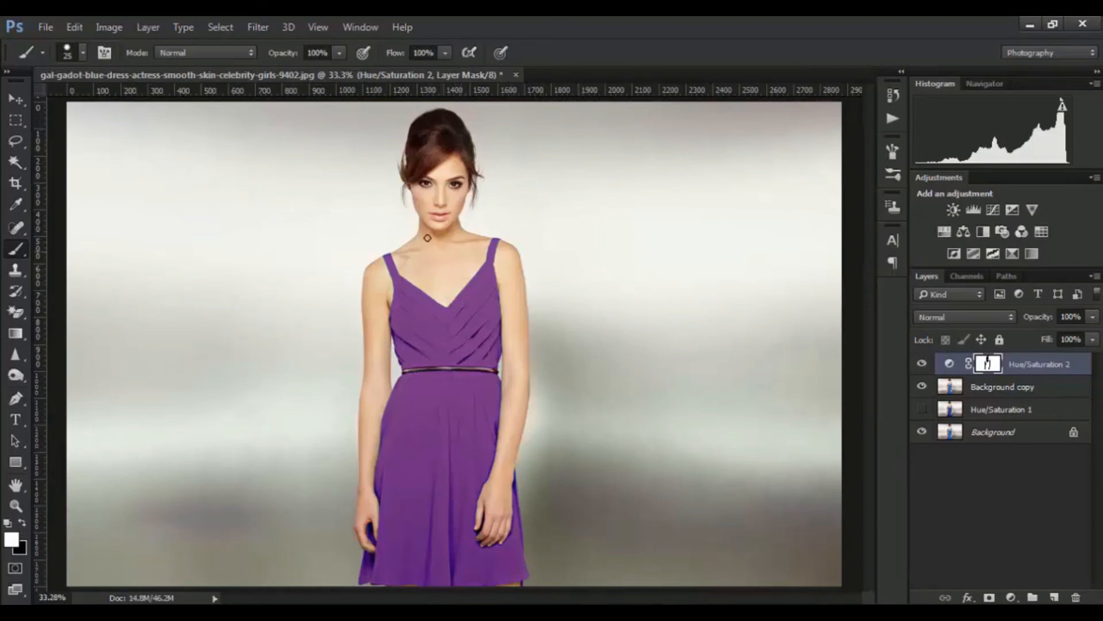
Delete the Hue/Saturation 2 adjustment layer
click(1029, 369)
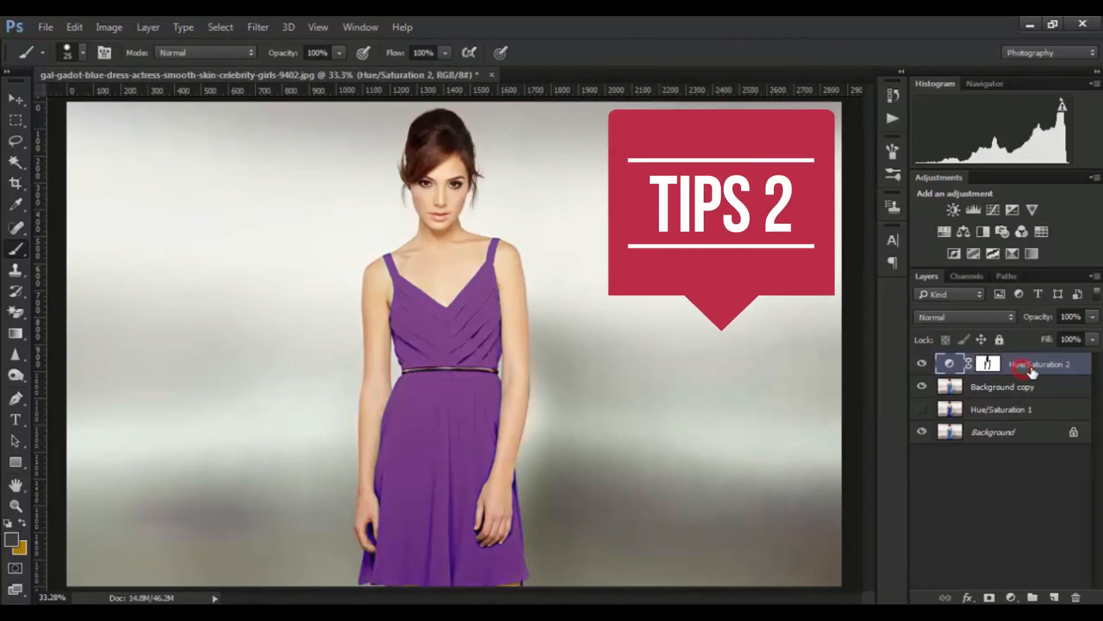
drag(1031, 373, 1076, 595)
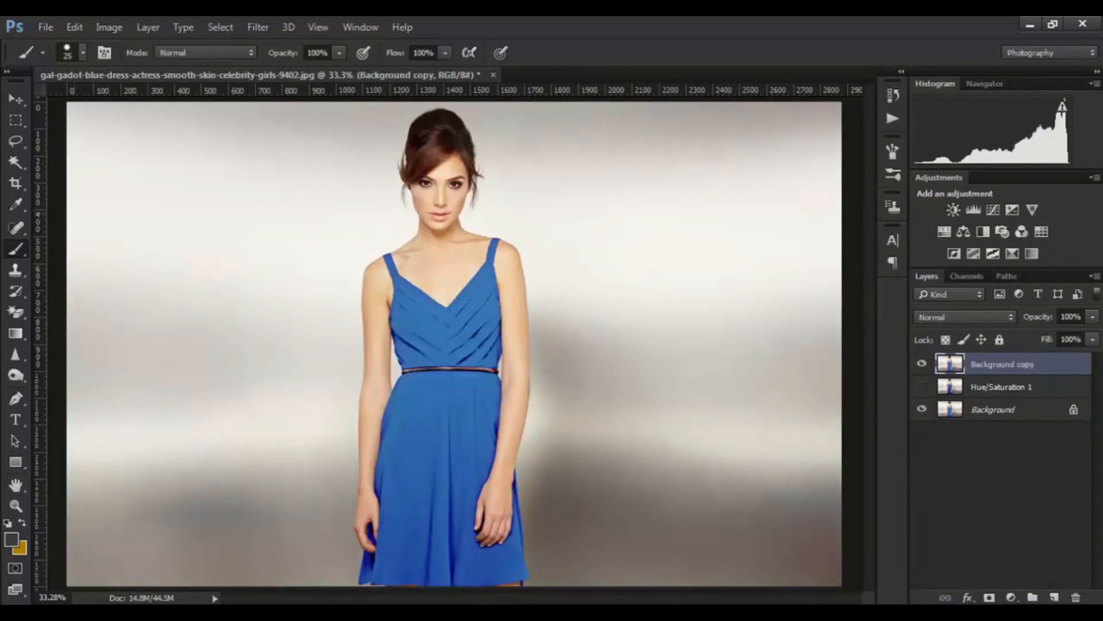
click(12, 98)
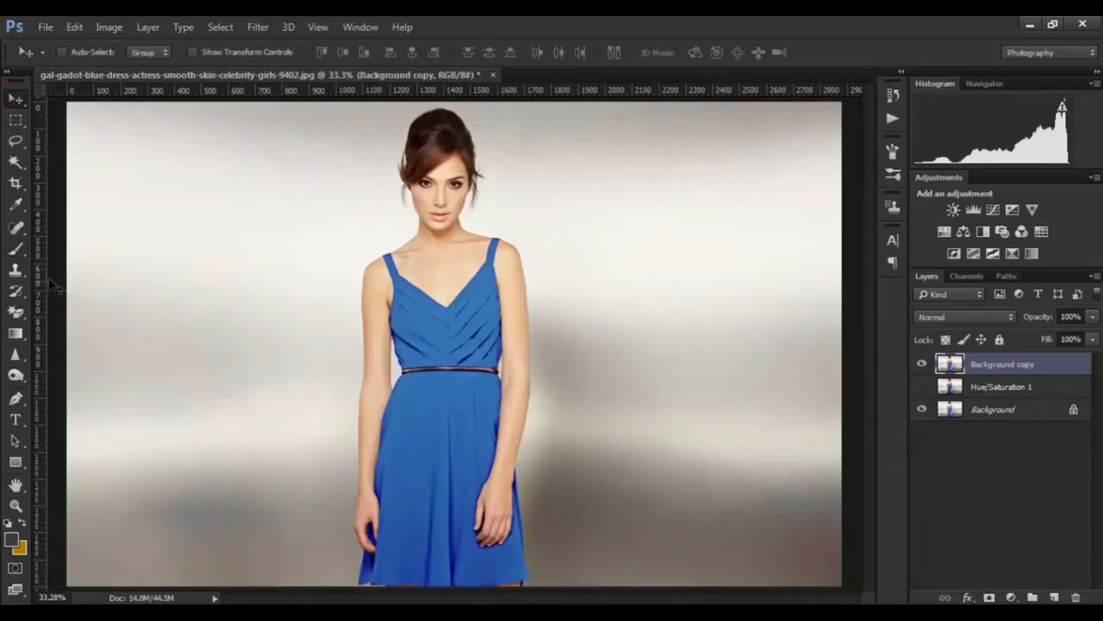
Select the main skirt area of the blue dress on the Background copy layer with the Magic Wand tool
mouse_move(16, 166)
mouse_down()
mouse_move(53, 159)
mouse_move(23, 163)
mouse_move(68, 183)
mouse_up()
click(64, 160)
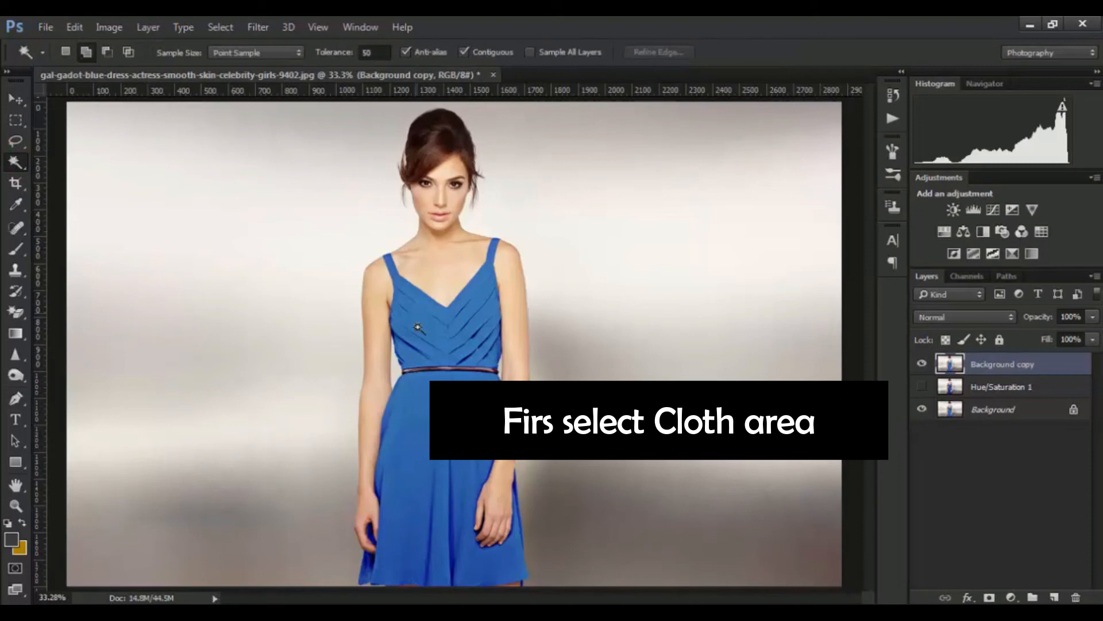
click(449, 439)
click(438, 492)
click(453, 515)
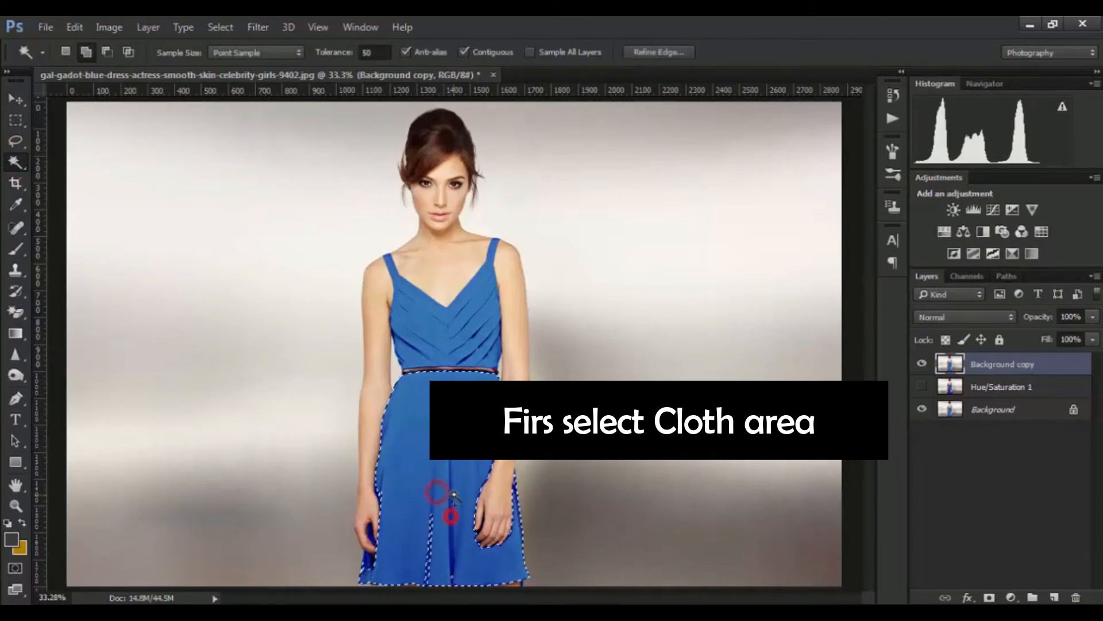
click(454, 494)
click(448, 520)
click(444, 556)
click(467, 556)
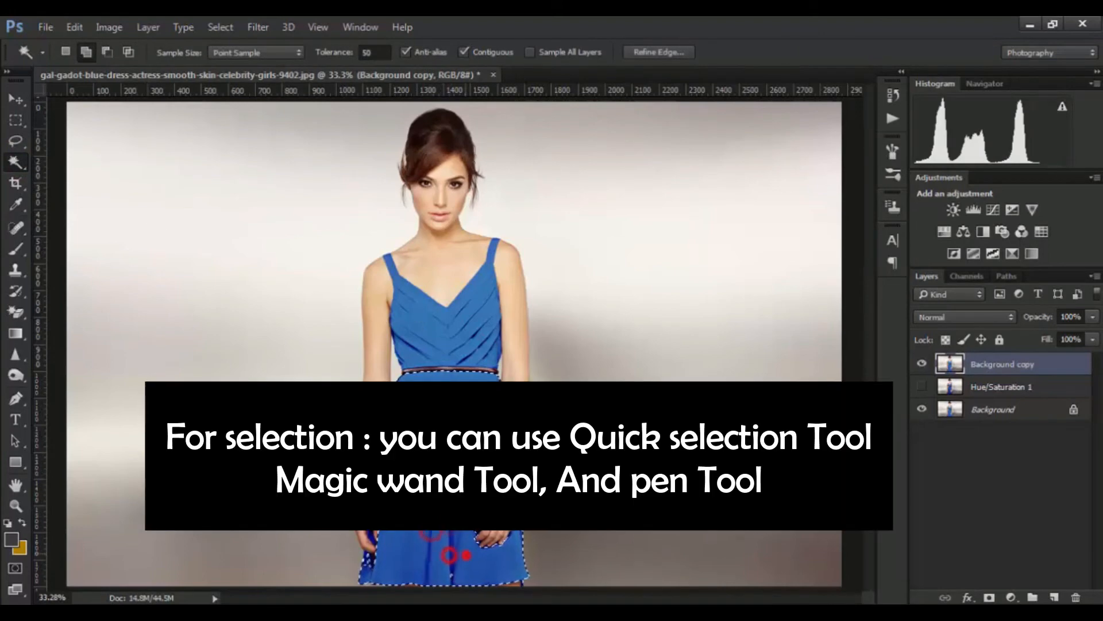
Add the lower skirt folds near the hem to the selection, using a Magic Wand tolerance of 50
double_click(377, 54)
click(448, 525)
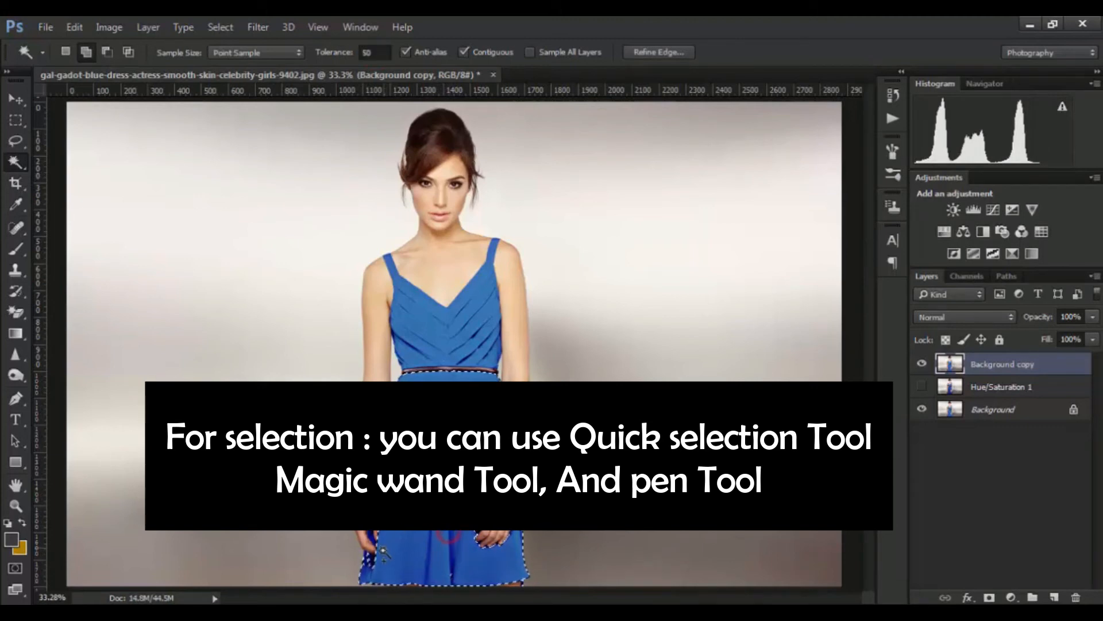
click(422, 575)
click(473, 570)
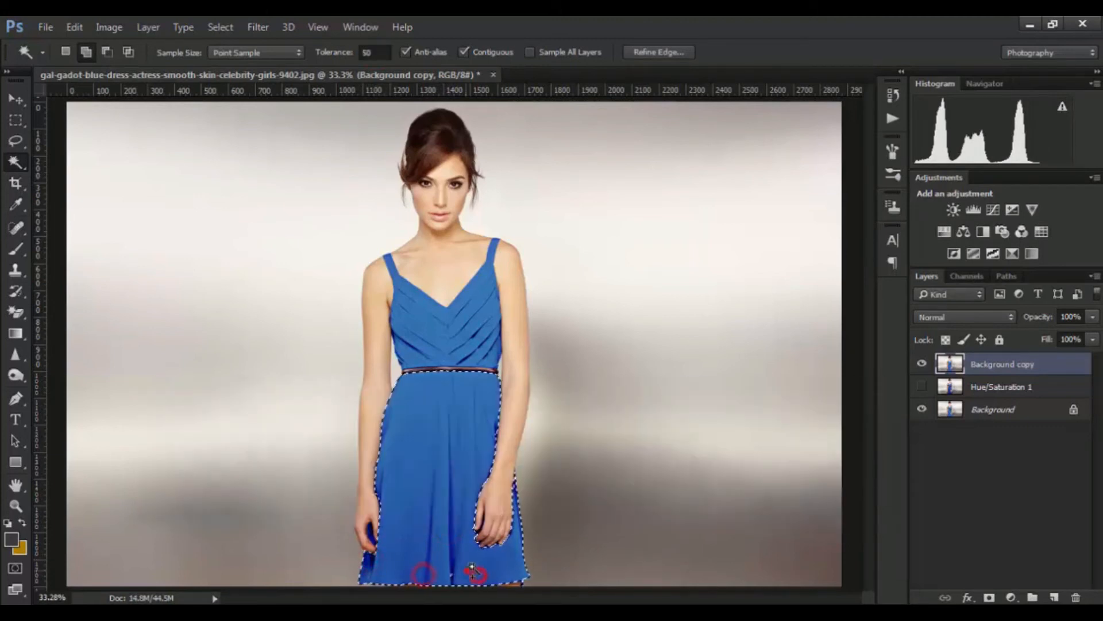
Add the bodice and both shoulder straps of the dress to the Magic Wand selection
click(443, 340)
click(408, 344)
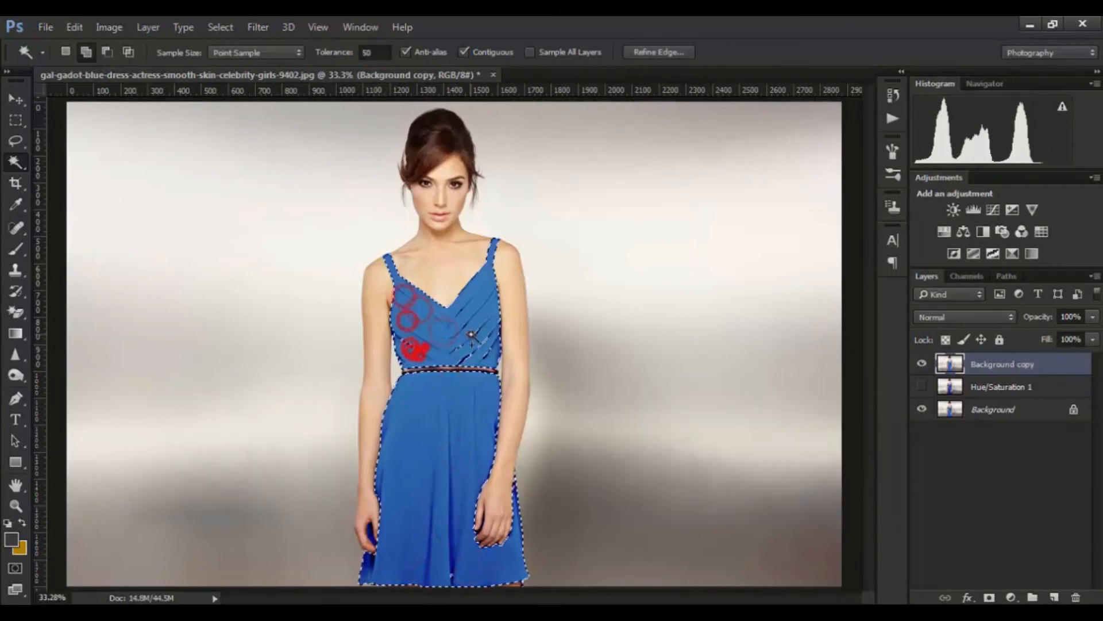
click(466, 332)
click(482, 340)
click(481, 353)
click(478, 333)
click(463, 346)
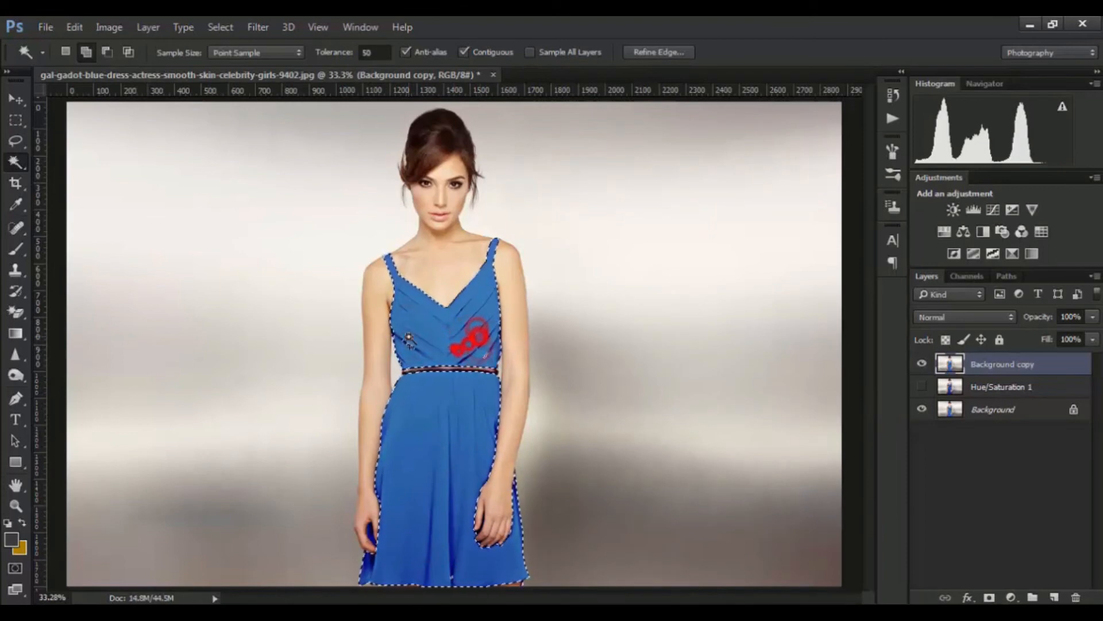
Add the remaining pleats across both sides of the bodice to the selection
click(410, 346)
click(464, 350)
click(476, 333)
click(482, 352)
click(485, 330)
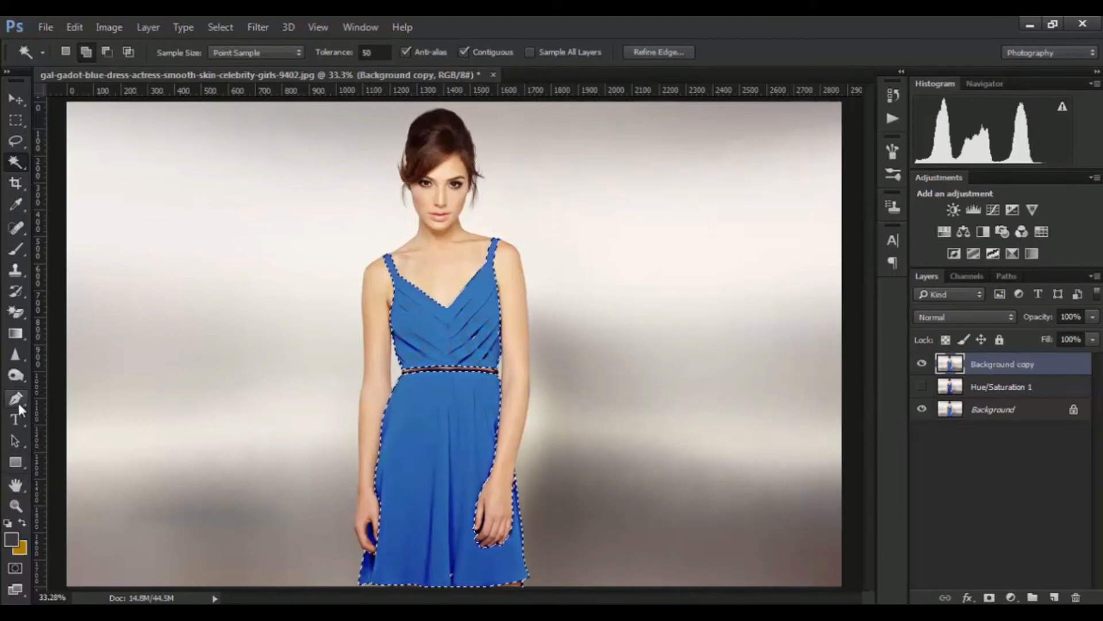
click(439, 338)
click(478, 332)
click(489, 352)
click(431, 357)
click(461, 316)
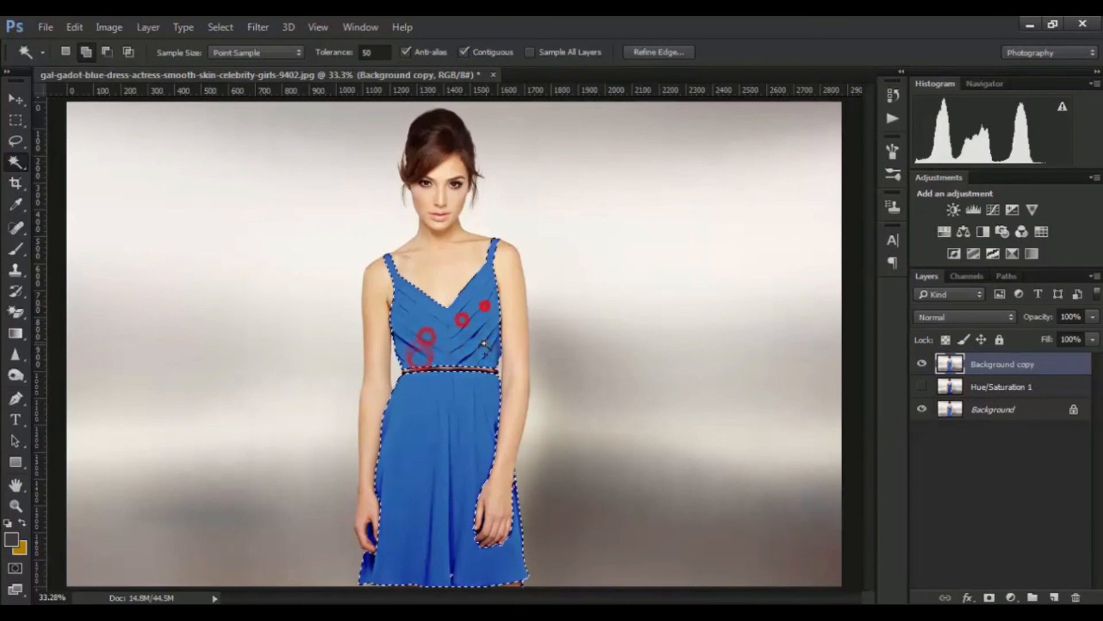
Add leftover spots in the skirt folds and the blue gap inside the left-hand fingers to the selection
click(468, 414)
click(448, 421)
click(418, 388)
click(426, 414)
click(432, 456)
click(442, 541)
click(452, 570)
click(437, 496)
click(424, 493)
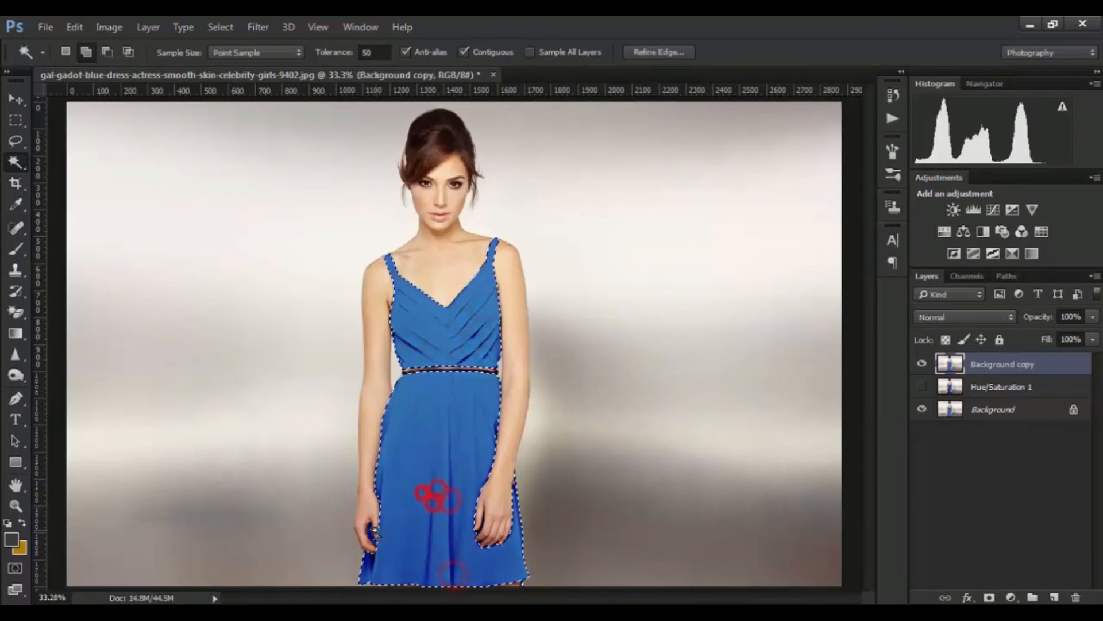
click(369, 530)
click(370, 534)
Add the small unselected slivers along the bodice pleats to the selection, working at 100% magnification
key(ctrl+plus)
key(ctrl+plus)
key(ctrl+plus)
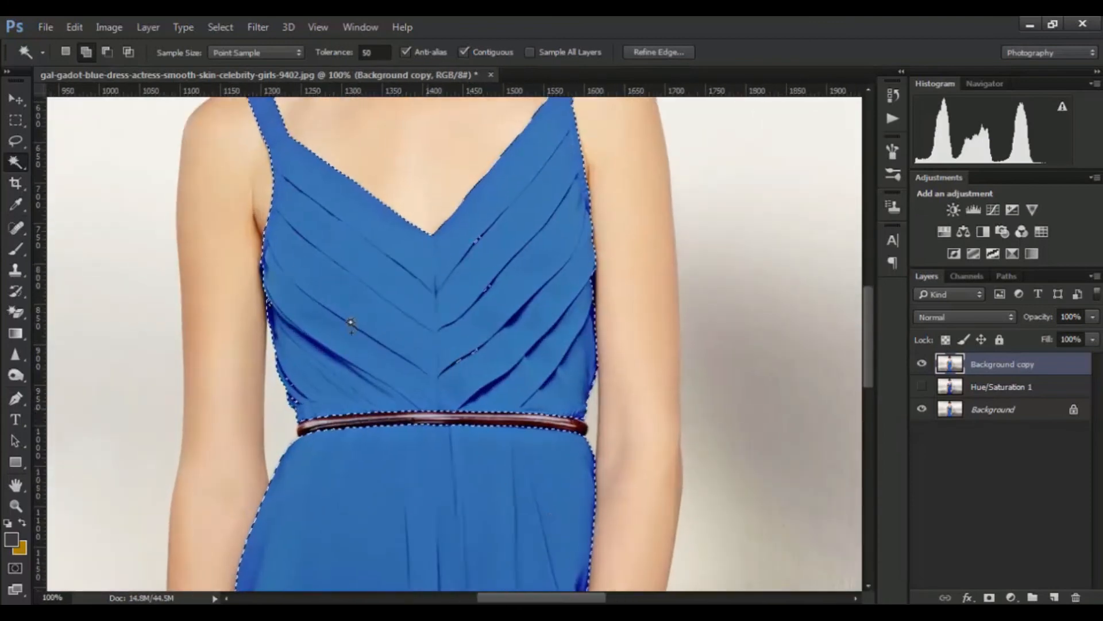
click(272, 303)
click(350, 300)
click(411, 287)
click(471, 253)
click(482, 238)
click(492, 289)
click(455, 353)
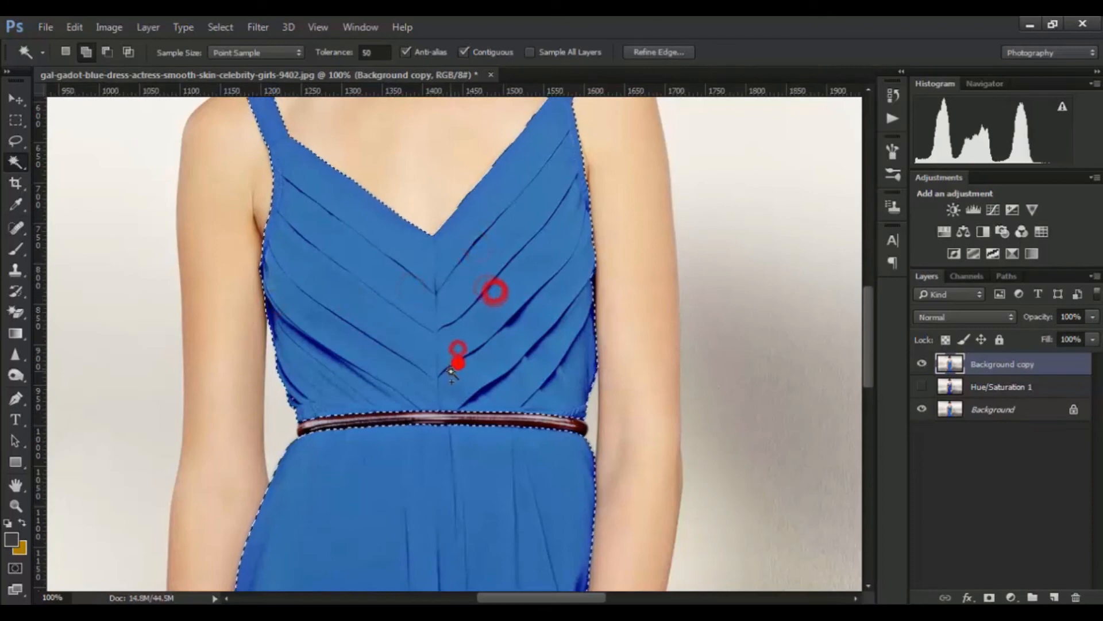
click(454, 362)
click(460, 357)
Extend the selection over the dark blue fabric between the left-hand fingers and the hem below them
drag(440, 434, 529, 126)
drag(544, 288, 553, 109)
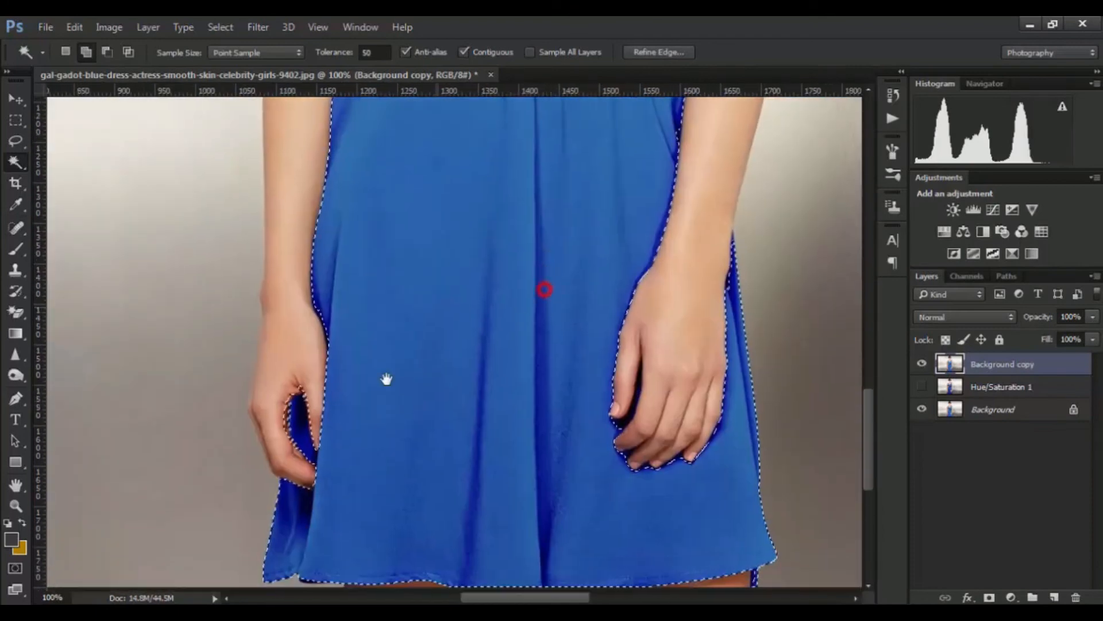
click(295, 407)
click(294, 419)
click(310, 438)
click(321, 452)
click(322, 466)
click(332, 484)
click(303, 532)
Add the shaded skirt edge beside the left-hand wrist and the adjoining folds to the selection
click(330, 319)
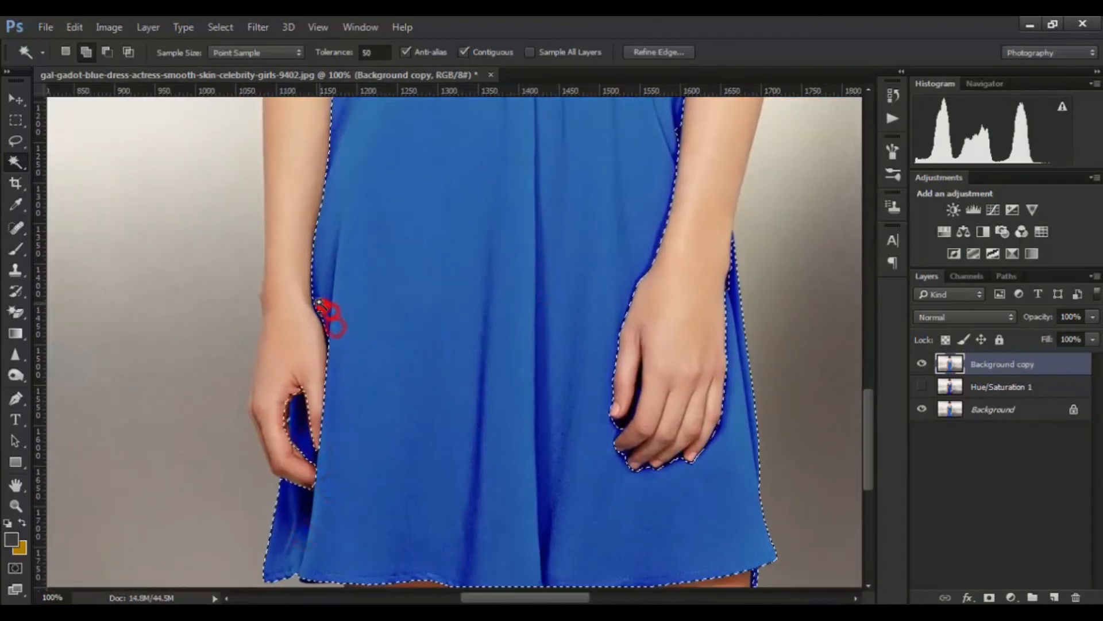
click(320, 310)
click(333, 302)
click(321, 298)
click(323, 317)
click(345, 339)
click(379, 359)
click(434, 341)
Add the dark skirt edges on both sides of the right-hand forearm and wrist to the selection
drag(586, 213, 523, 336)
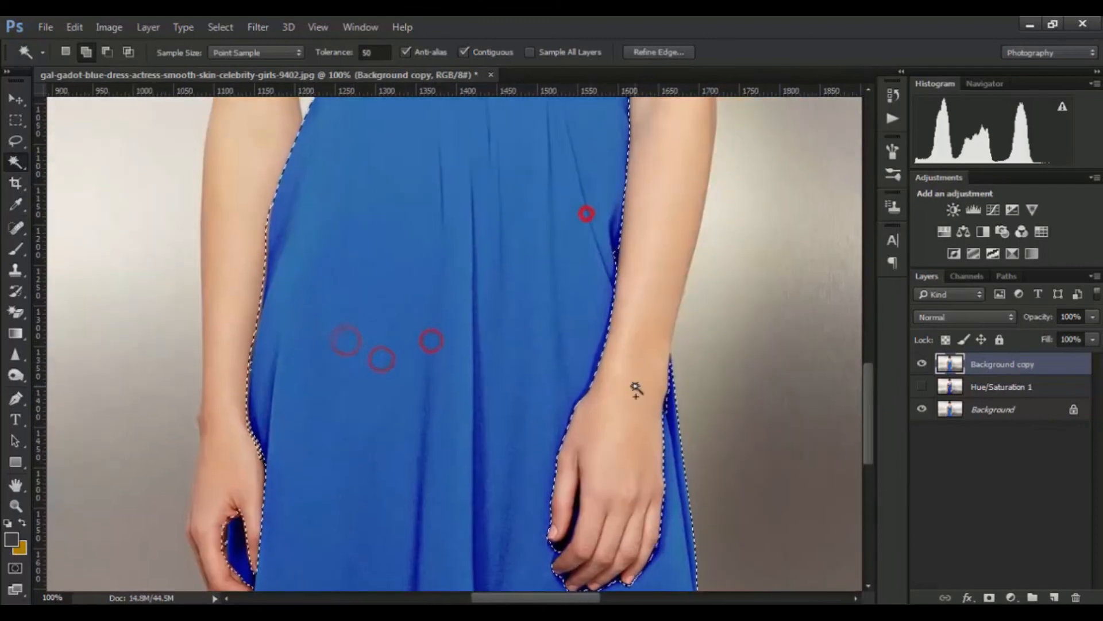
click(672, 412)
click(668, 408)
click(600, 256)
click(608, 253)
click(617, 247)
click(595, 317)
click(589, 362)
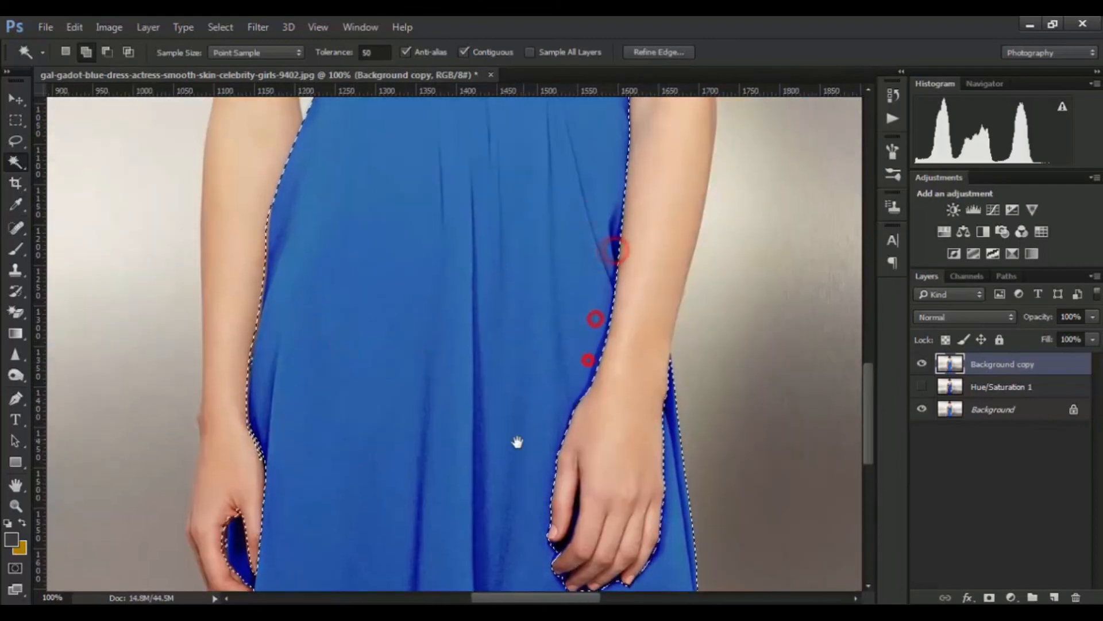
drag(517, 441, 576, 428)
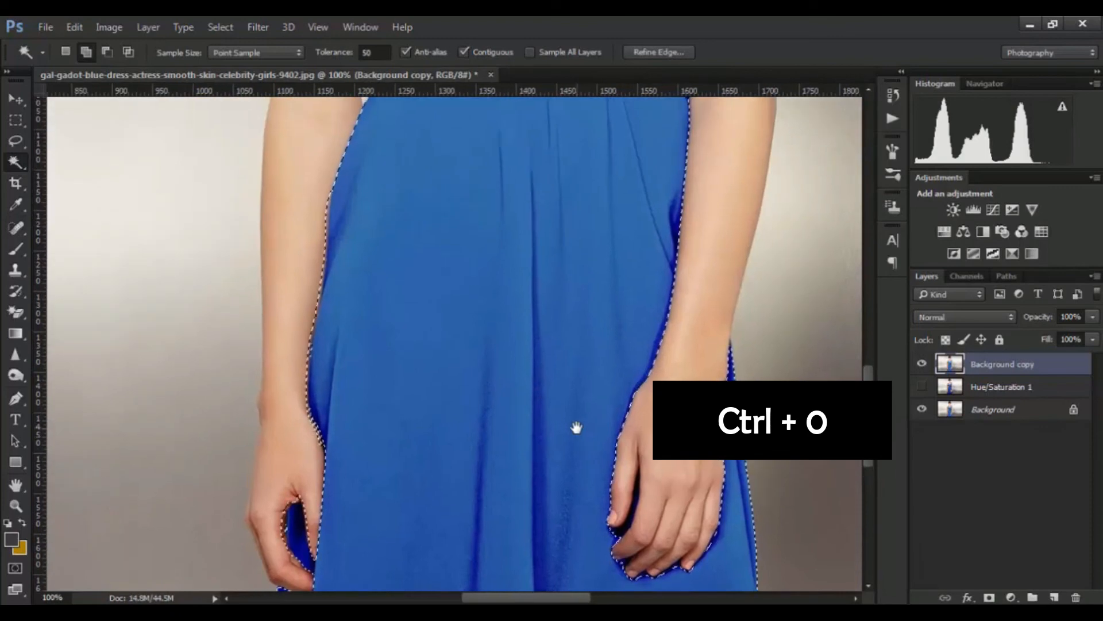
key(ctrl+0)
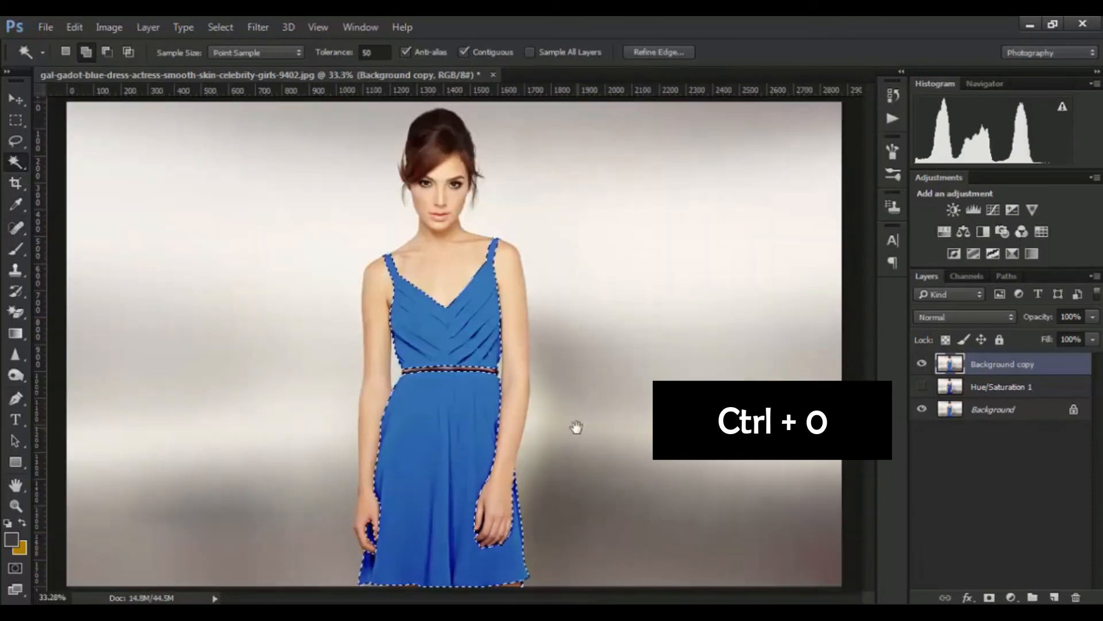
Create a Solid Color fill layer from the dress selection, using dark green 00620c
click(1011, 597)
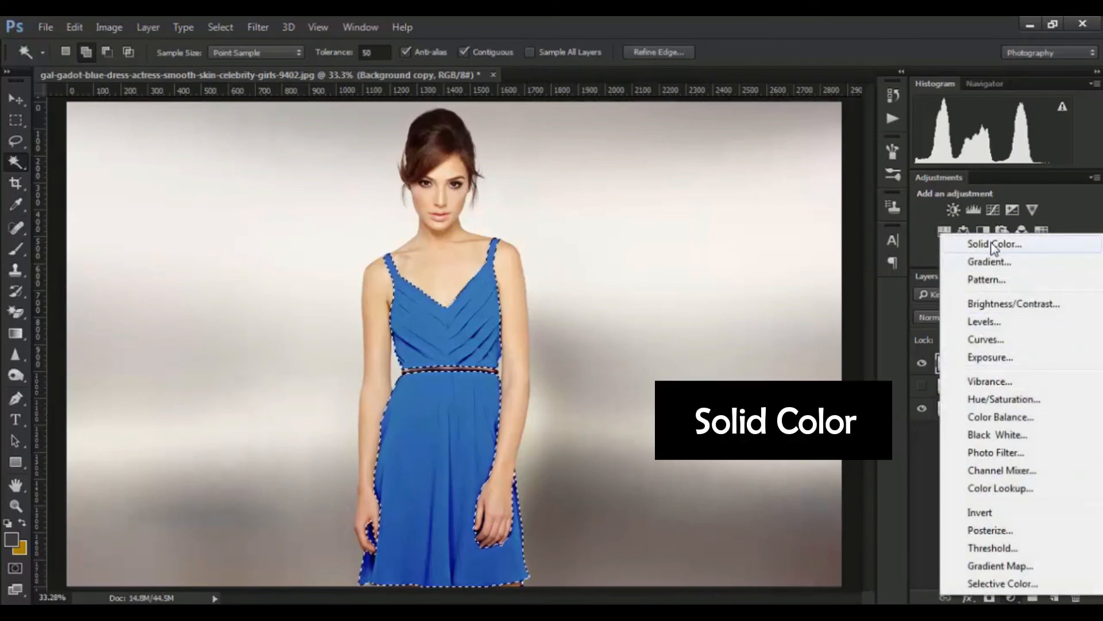
click(991, 246)
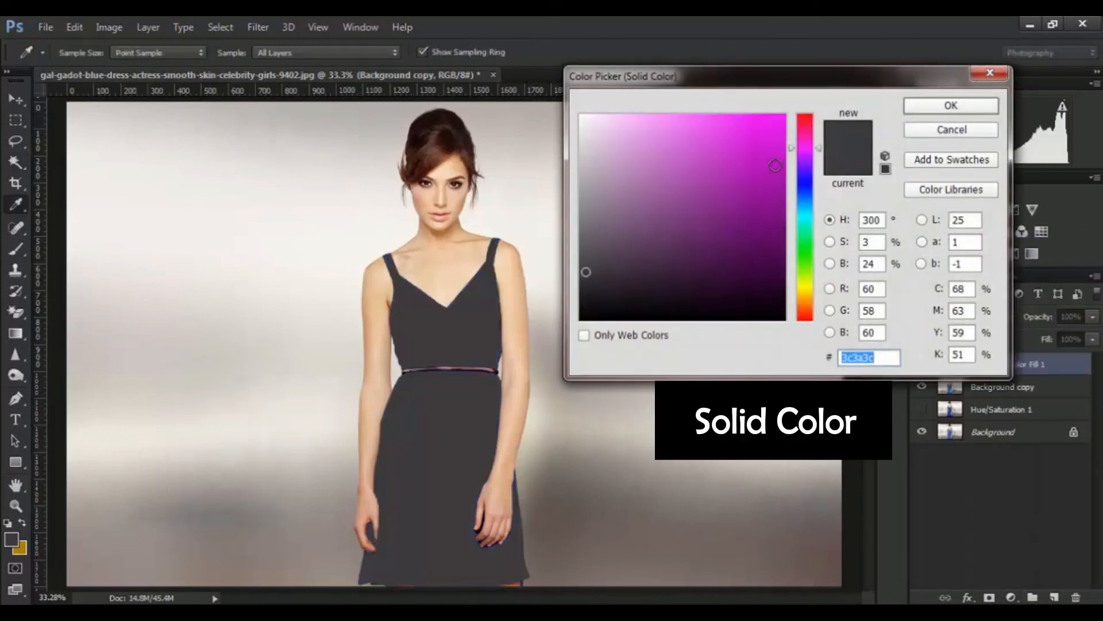
click(763, 148)
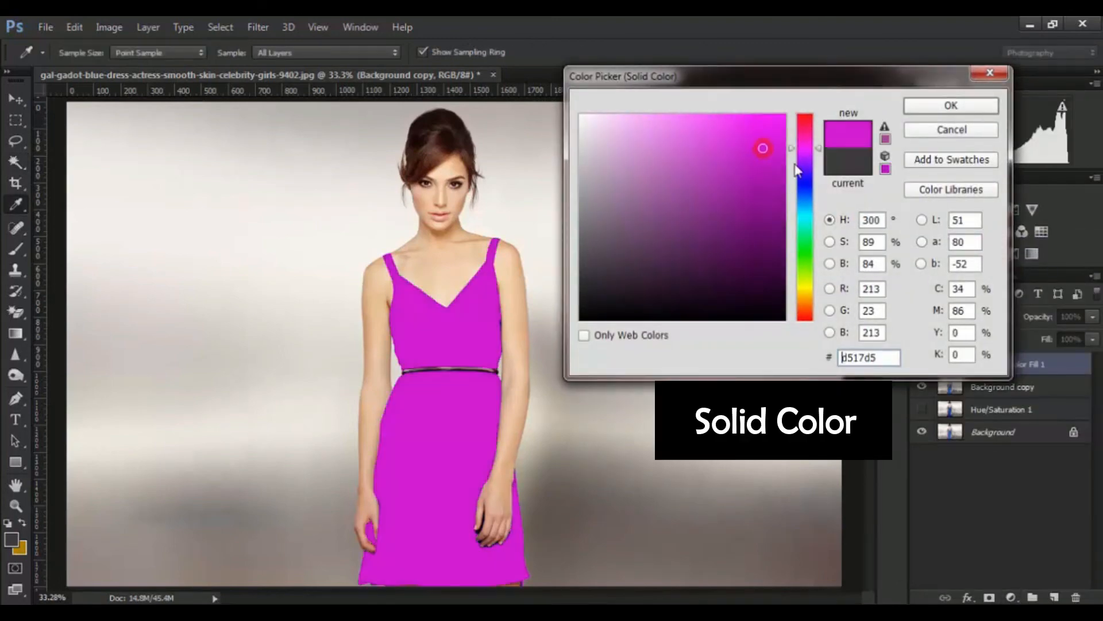
click(809, 247)
click(786, 242)
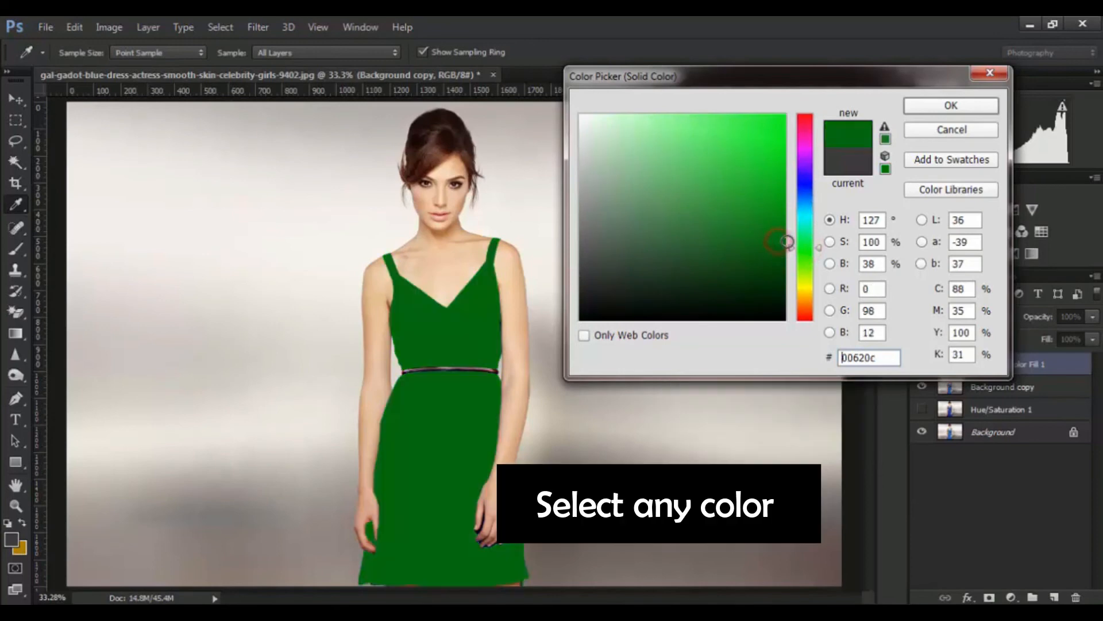
click(956, 108)
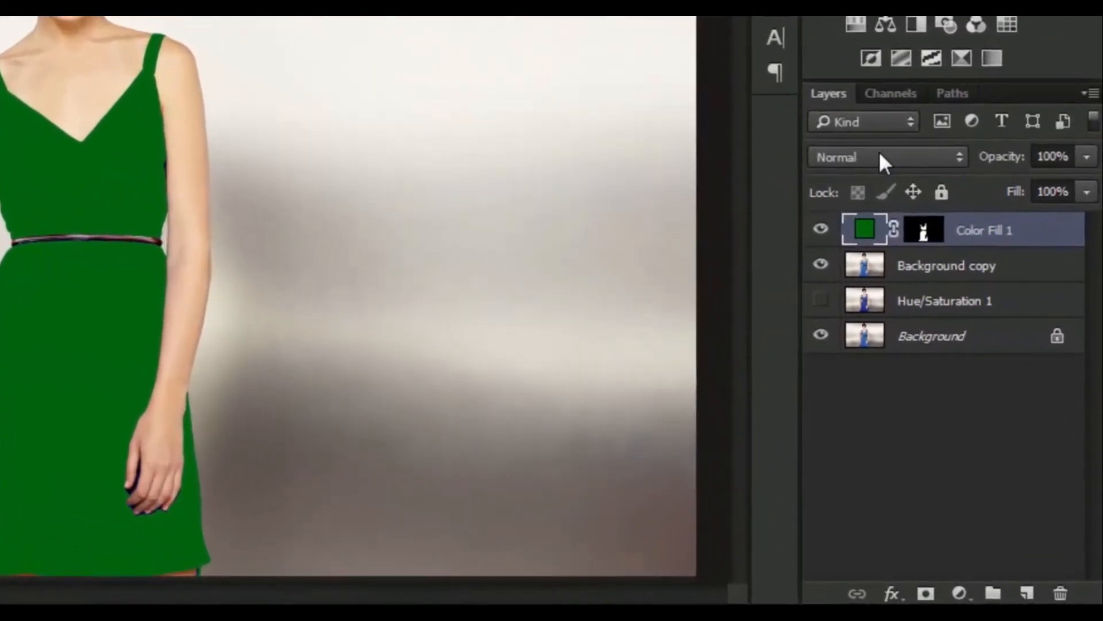
Try the Multiply, Darker Color, Lighten and Lighter Color blend modes on the Color Fill 1 layer
click(881, 158)
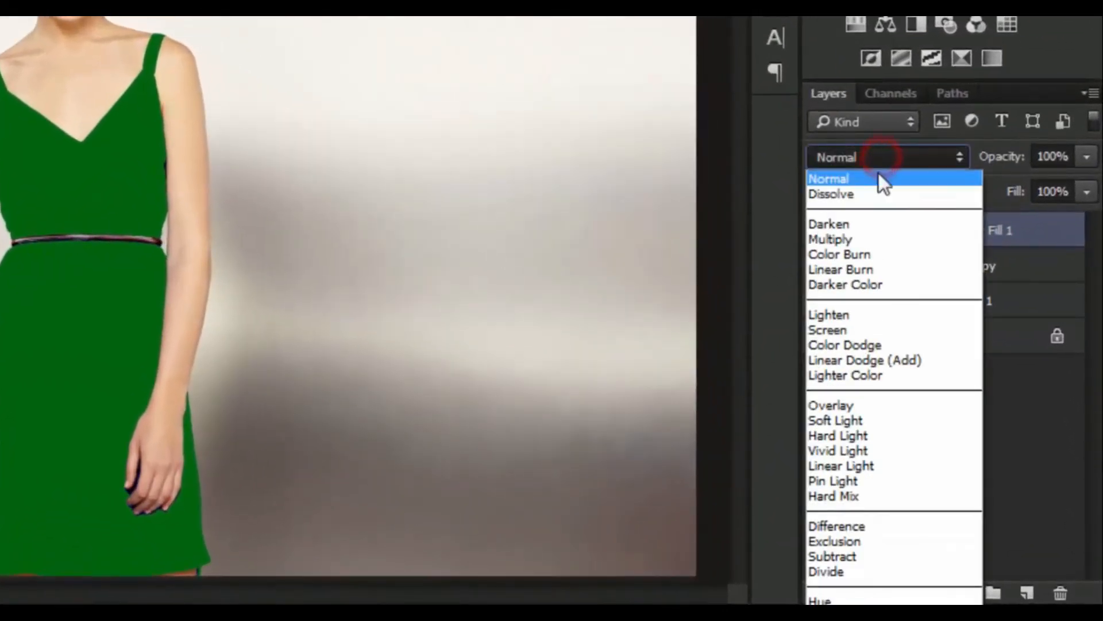
click(858, 232)
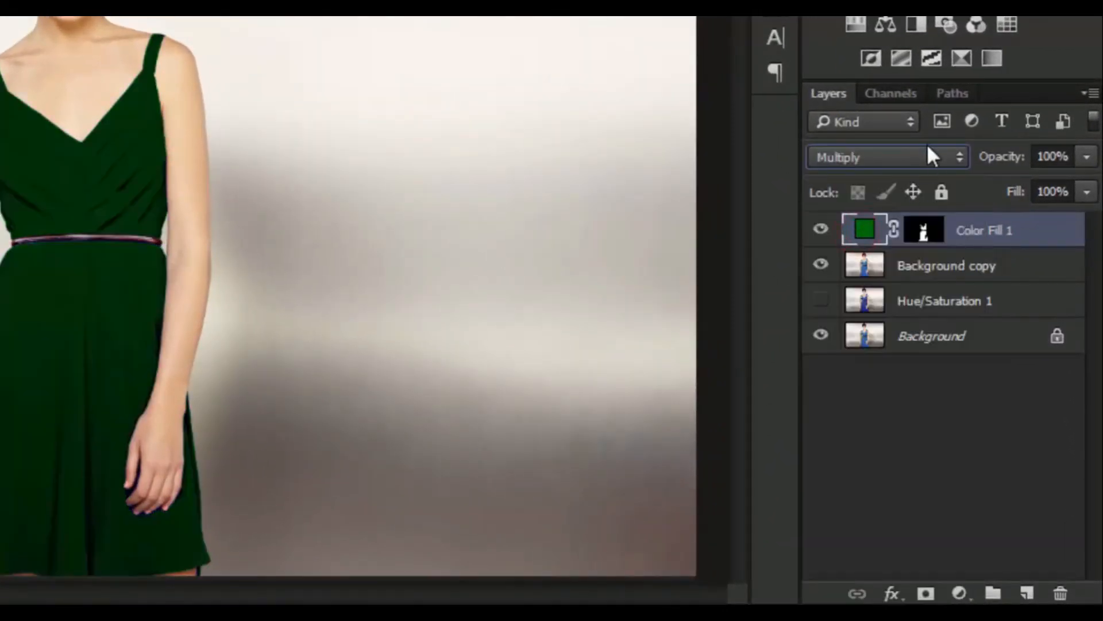
scroll(929, 154, down, 3)
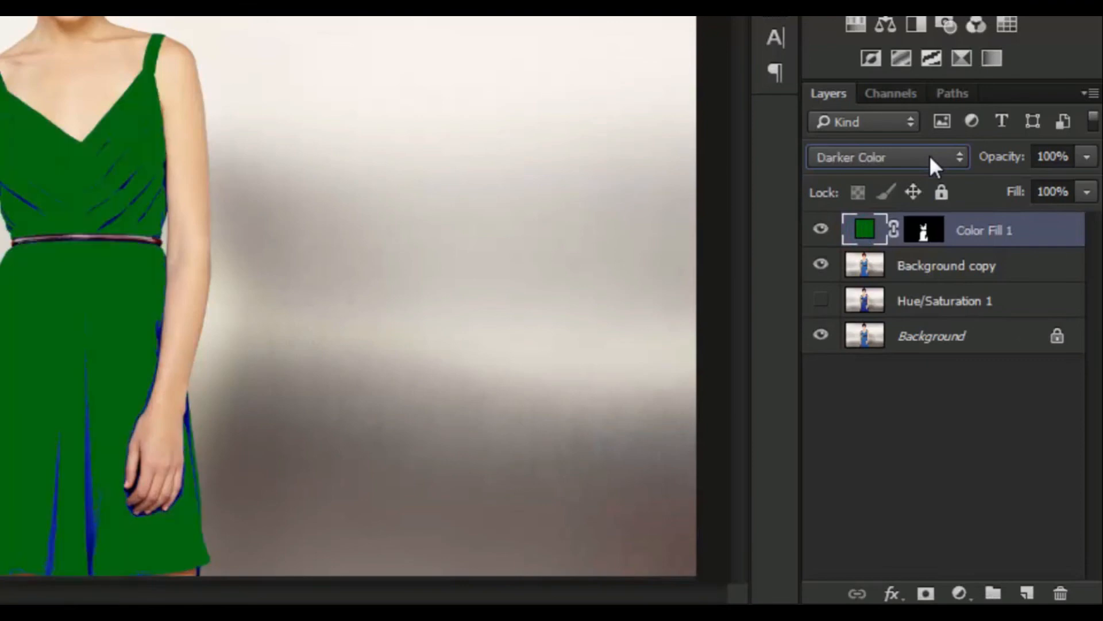
scroll(929, 154, down, 2)
scroll(929, 154, up, 1)
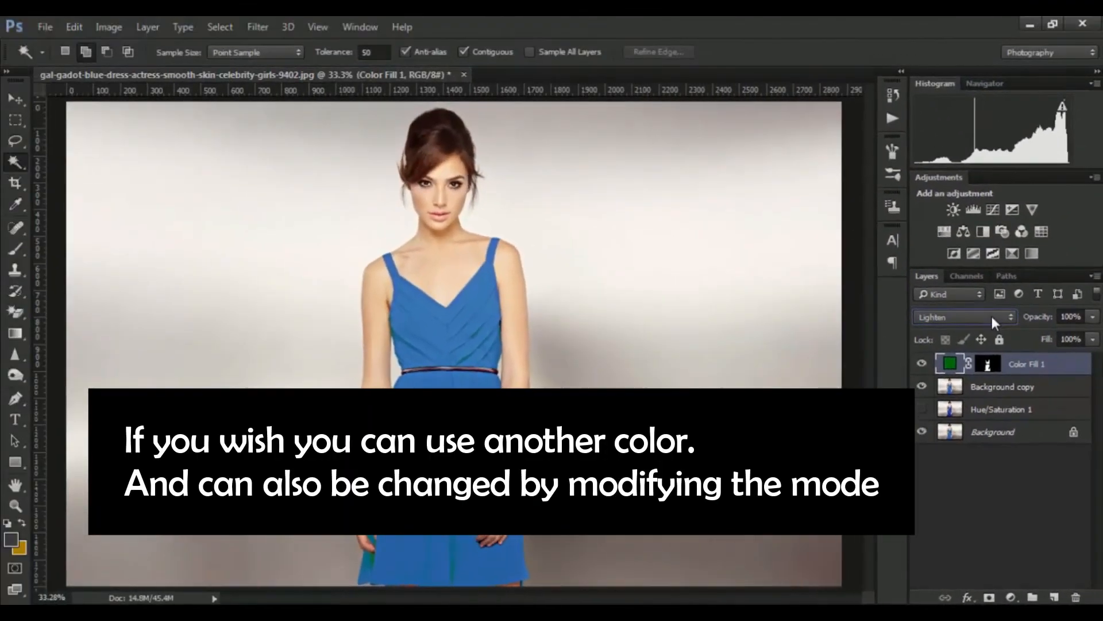
scroll(991, 316, down, 4)
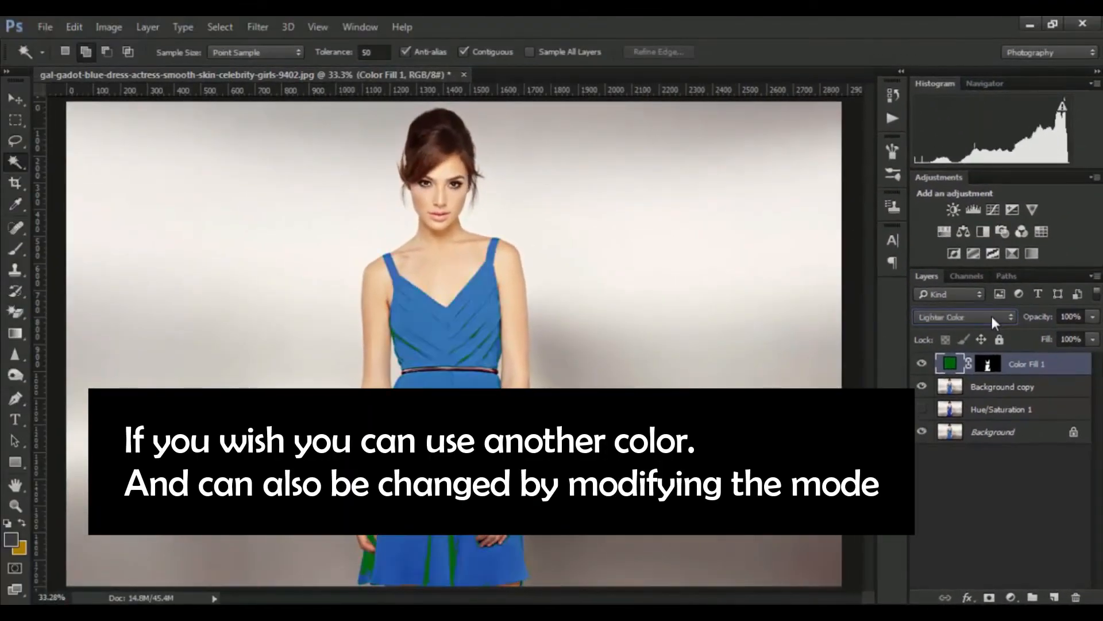
Set the Color Fill 1 layer's blend mode to Overlay and its opacity to 60%
scroll(992, 316, down, 1)
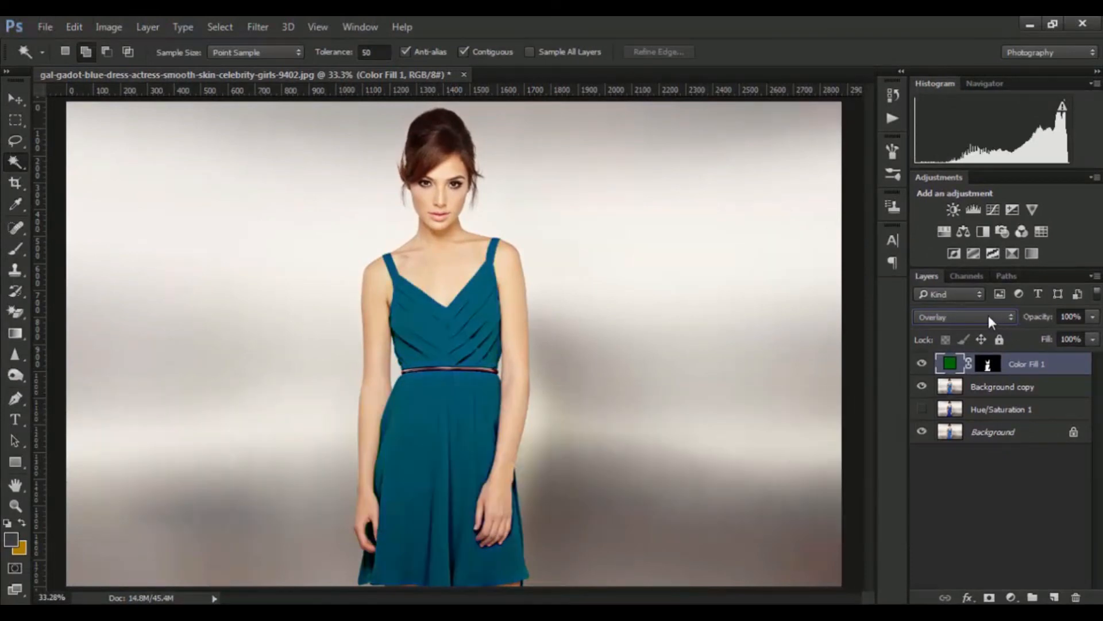
click(987, 313)
click(946, 473)
click(1093, 317)
drag(1064, 329, 1069, 328)
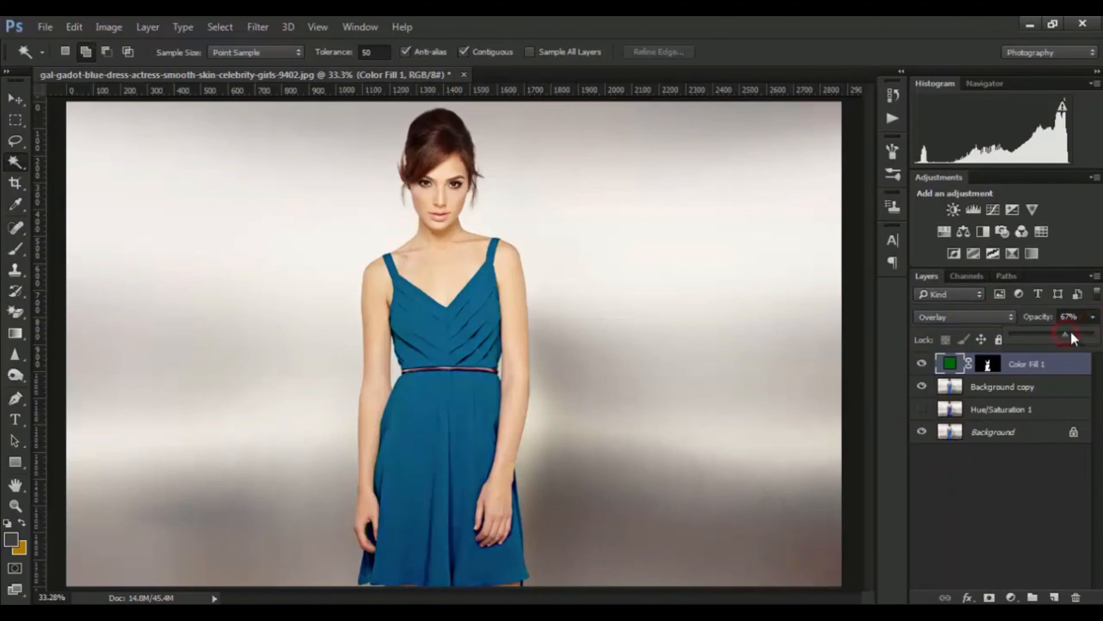
click(1070, 316)
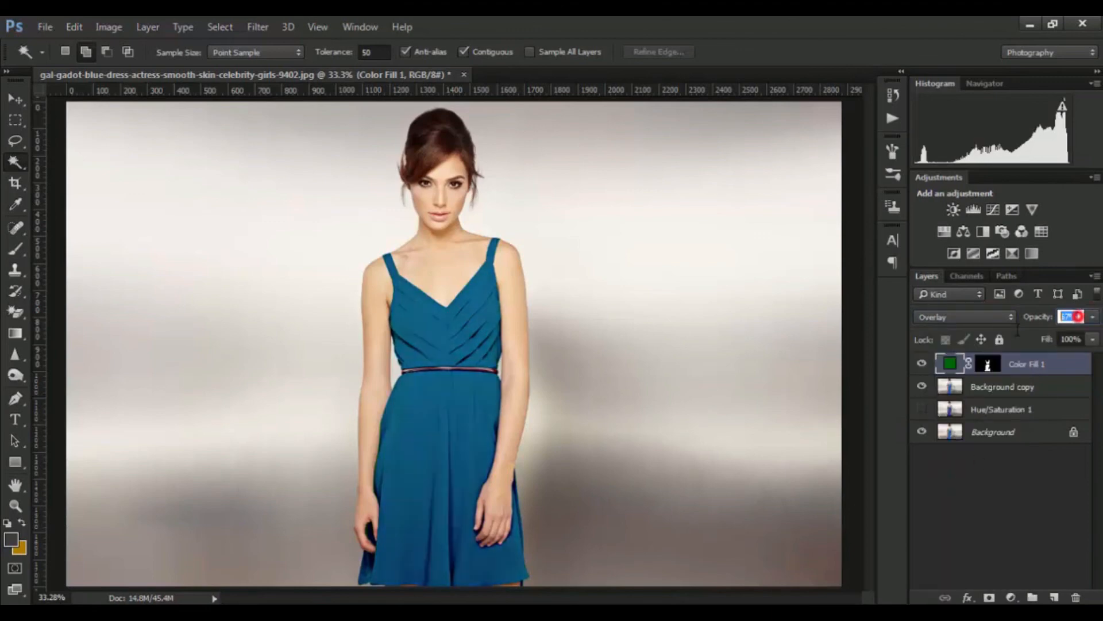
text(60)
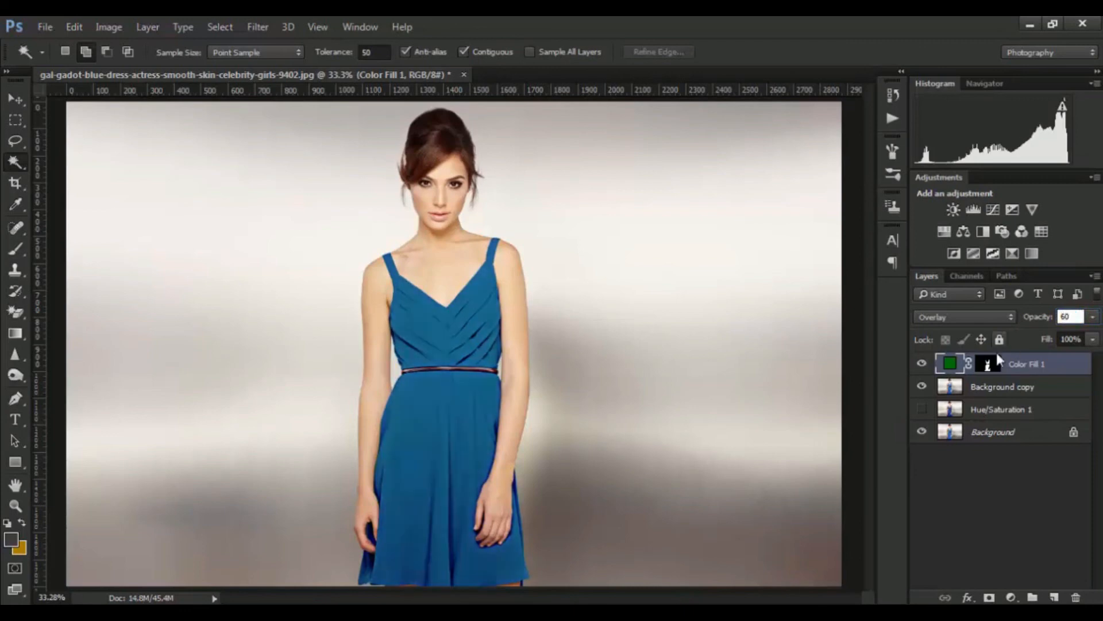
Toggle the Color Fill 1 layer's visibility several times to compare the dress with and without the fill
click(921, 364)
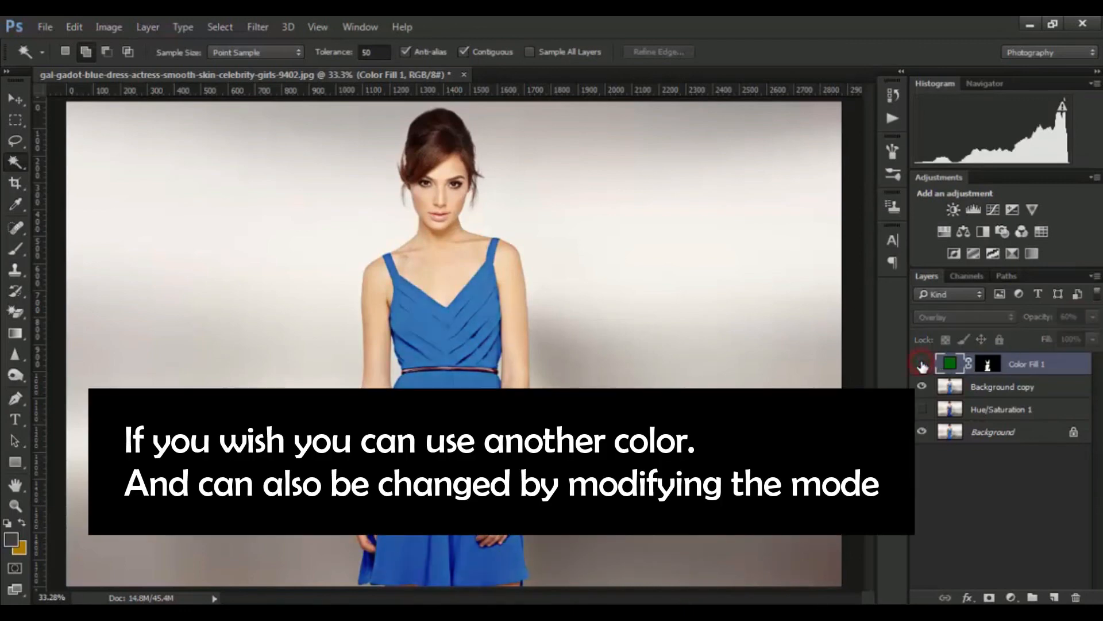
click(922, 364)
click(922, 364)
click(922, 364)
click(922, 363)
click(922, 364)
Try the Soft Light, Linear Light and Hard Mix blend modes on the Color Fill 1 layer and settle on Difference
click(963, 318)
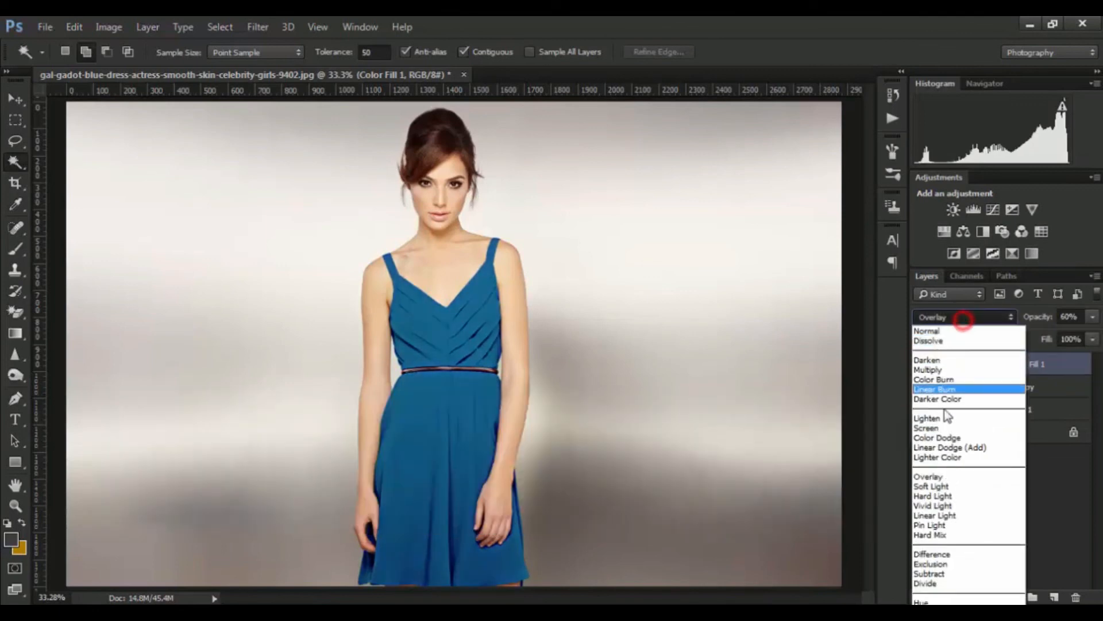
click(937, 480)
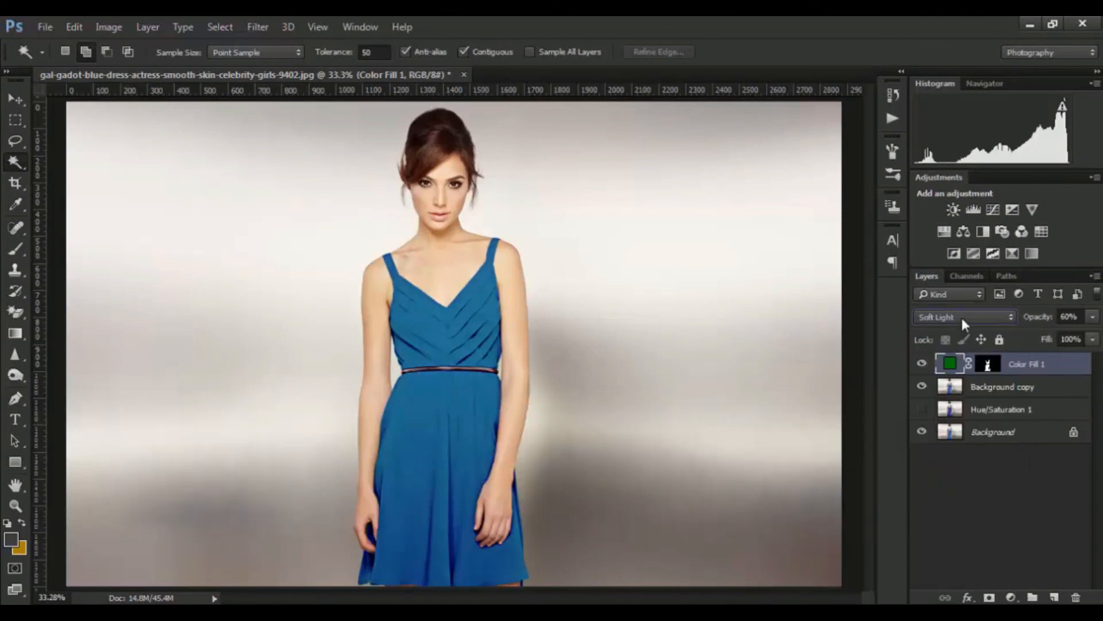
key(Down)
key(Down)
key(Down)
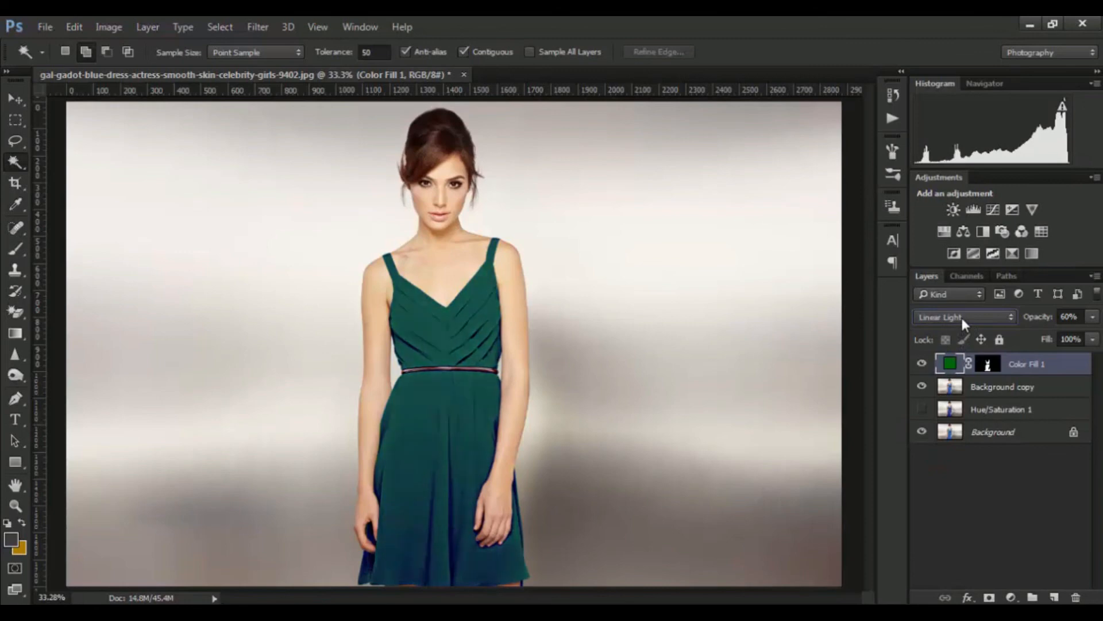
key(Down)
key(Down)
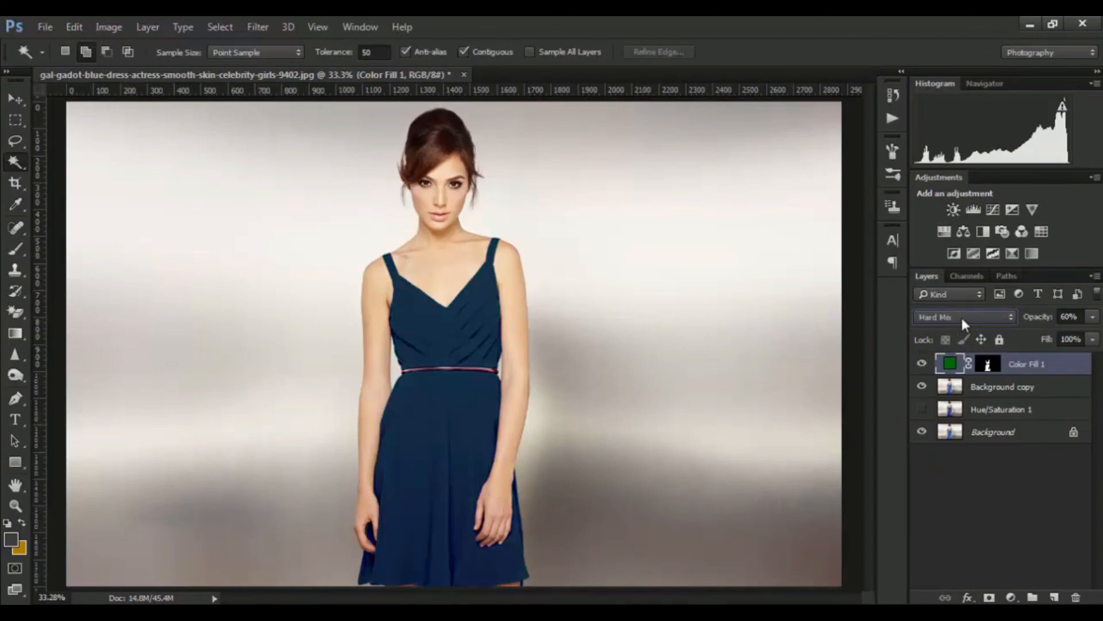
key(Down)
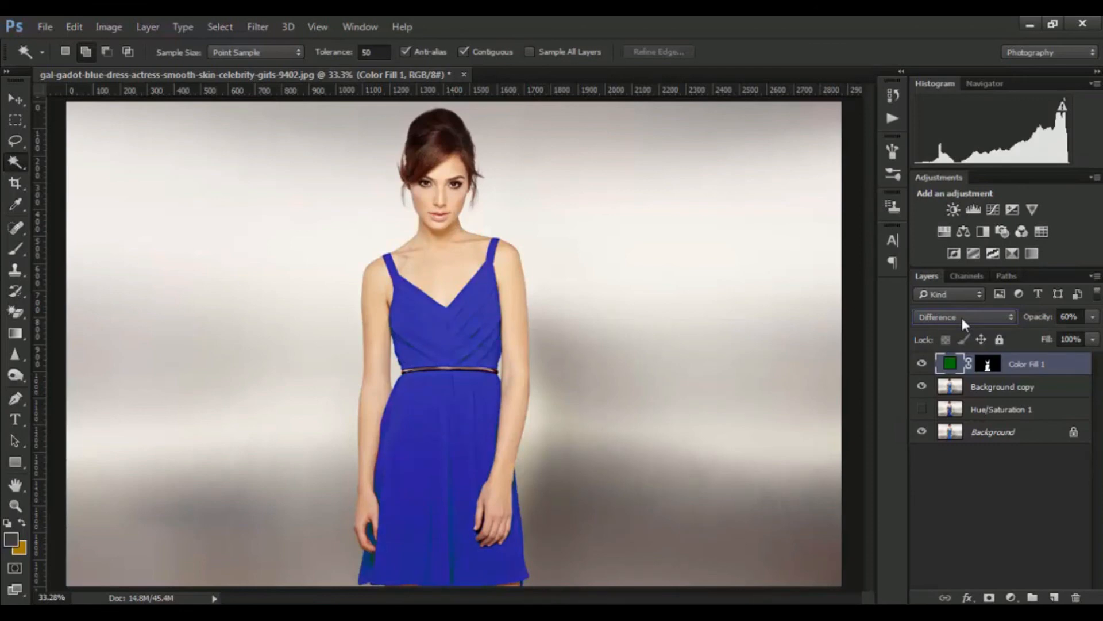
Lower the Color Fill 1 layer's opacity to 44%
click(1092, 316)
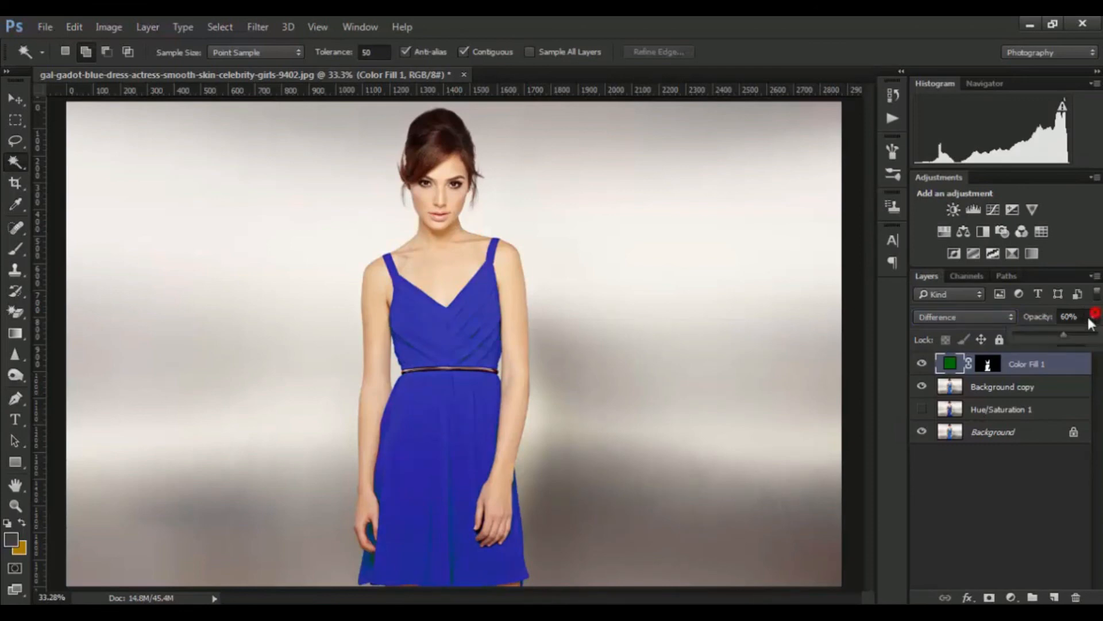
click(1034, 331)
mouse_move(1054, 331)
mouse_down()
mouse_move(1100, 336)
mouse_move(1050, 336)
mouse_up()
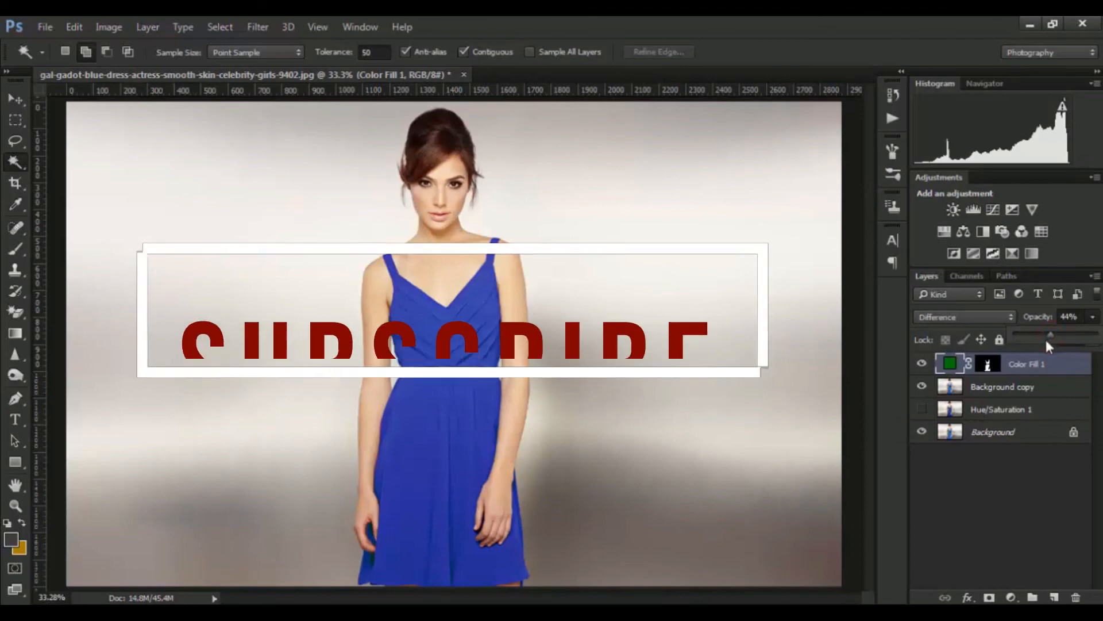